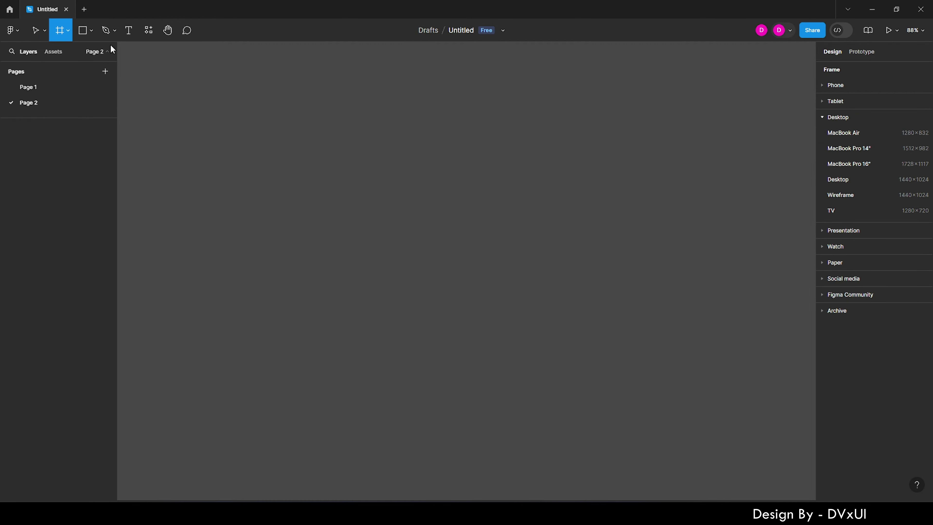
Create a Desktop 1440×1024 frame and add GBurger.com logo text at Medium weight, size 32
left_click(837, 180)
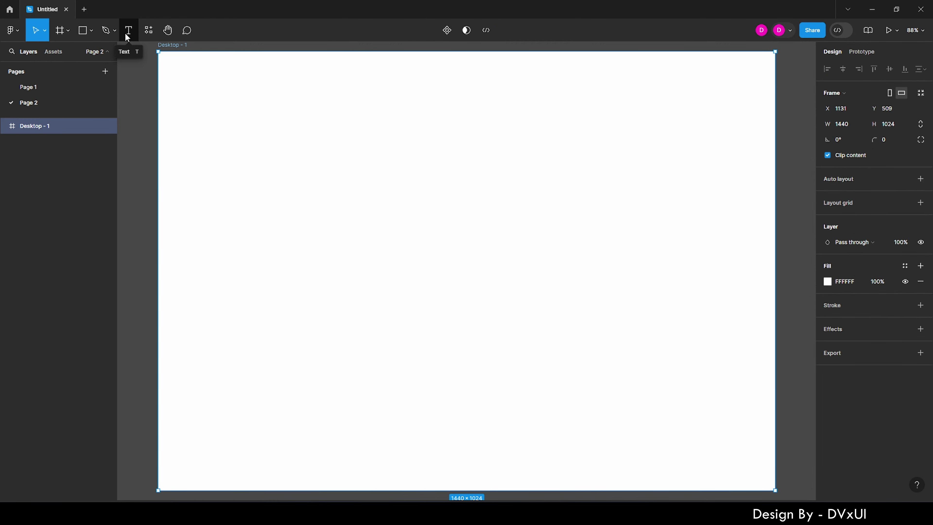
left_click(127, 31)
left_click(388, 171)
type("GBurger.com")
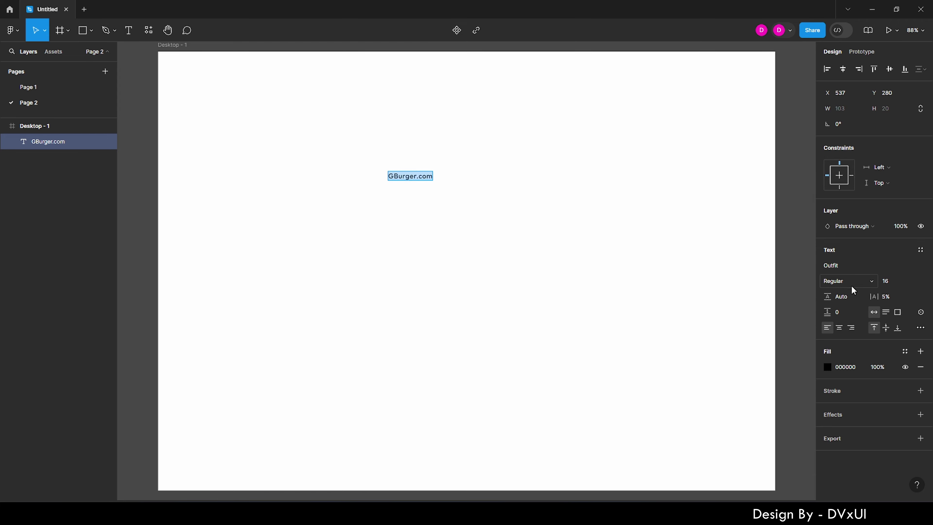
left_click(851, 286)
left_click(844, 294)
left_click(885, 281)
type("32")
key("Return")
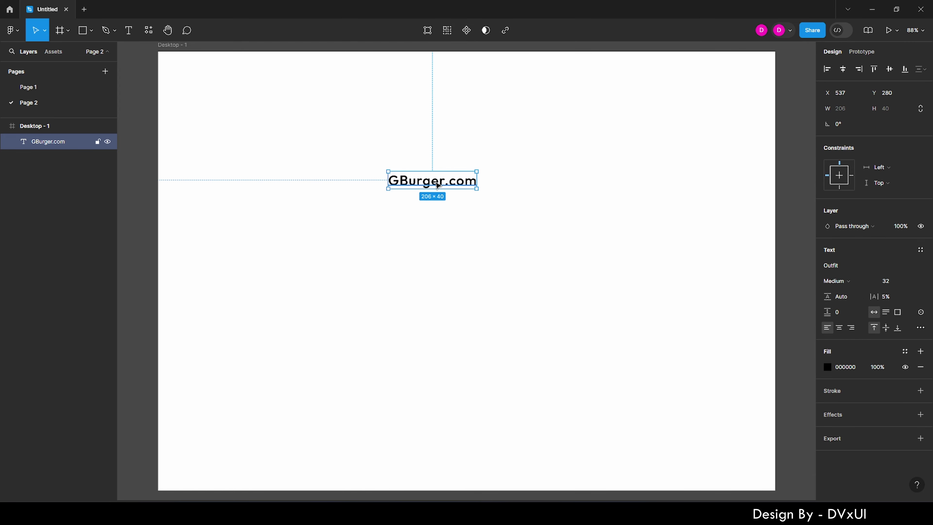
Color the logo's letter G orange F0A119
double_click(394, 180)
type("de95")
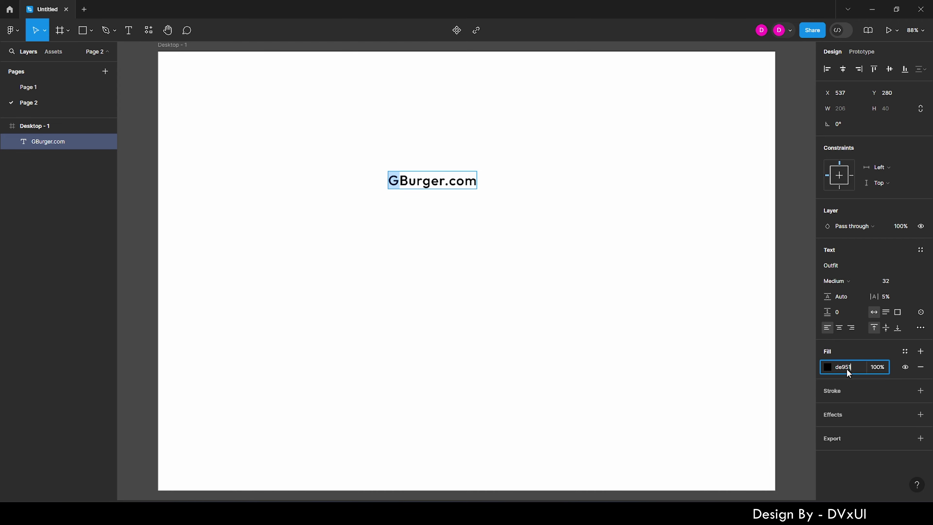
type("7")
key("Return")
key("Escape")
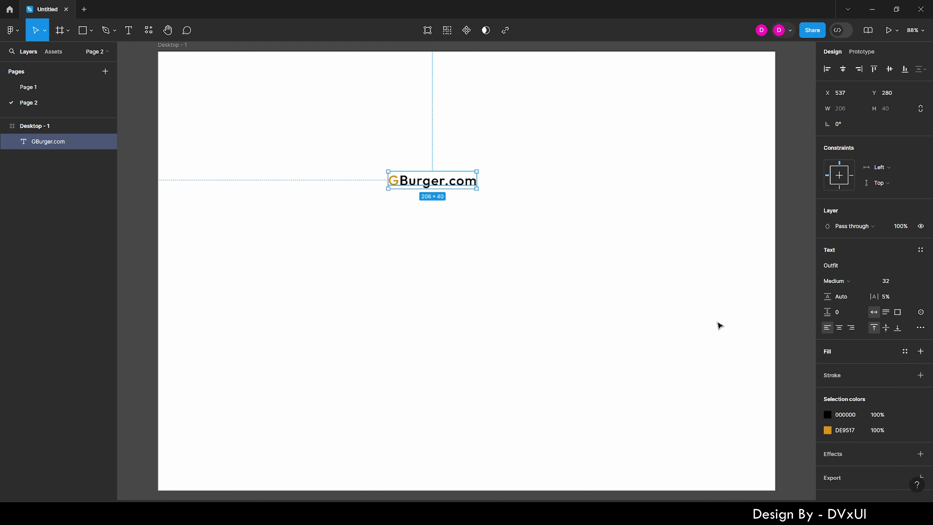
left_click(828, 430)
left_click_drag(804, 265, 804, 259)
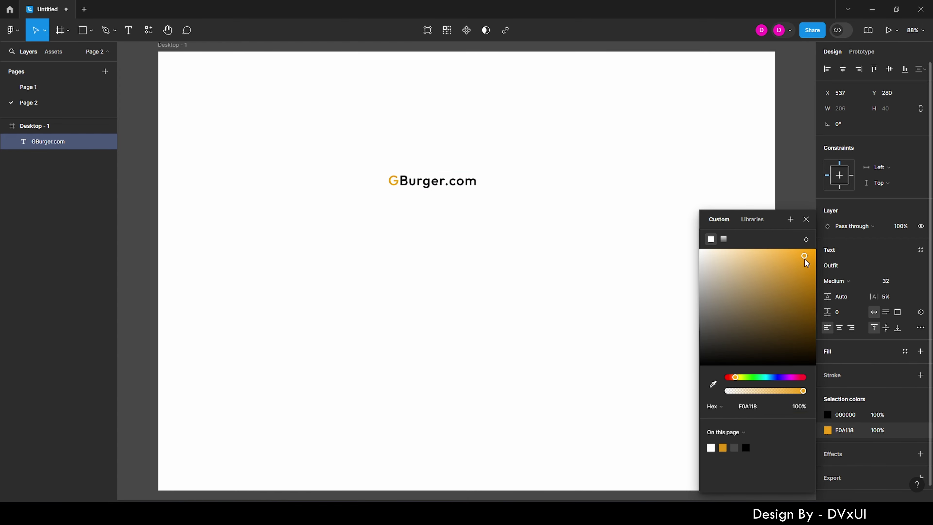
left_click(862, 447)
Set the rest of the logo to 1B1B1B and nudge it to the top-left
left_click(853, 412)
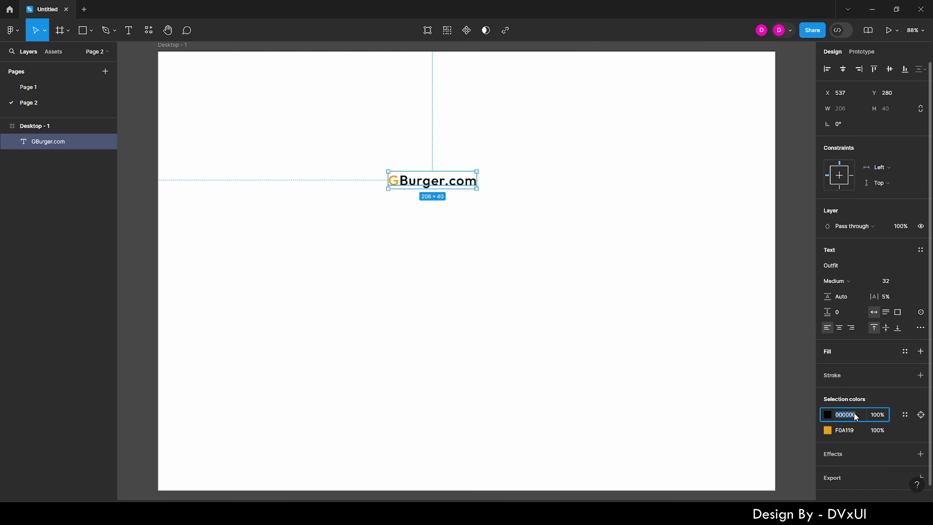
type("1B1B1B")
key("Return")
key("shift+Up")
key("shift+Up")
key("shift+Up")
key("shift+Up")
key("shift+Up")
key("shift+Left")
key("shift+Left")
key("shift+Left")
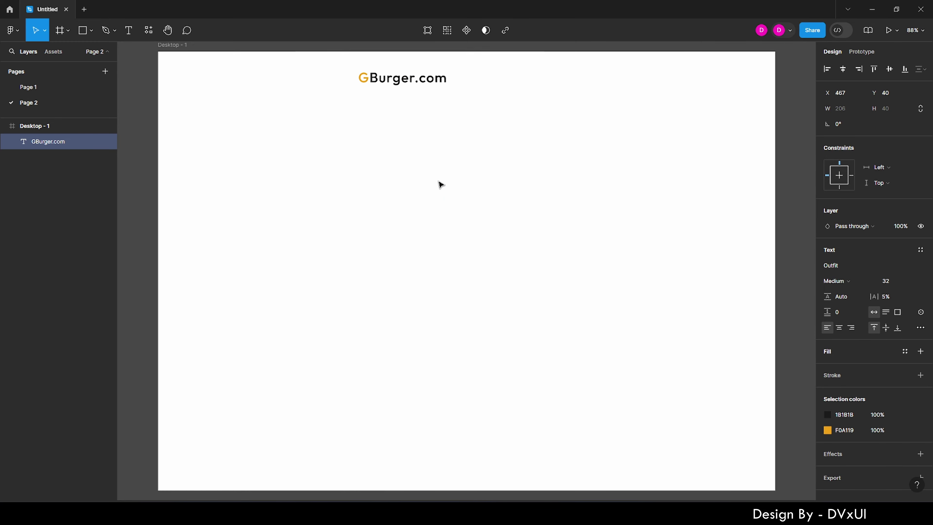
key("shift+Left")
key("shift+Left")
key("shift+Left")
key("shift+Left")
key("shift+Left")
key("shift+Left")
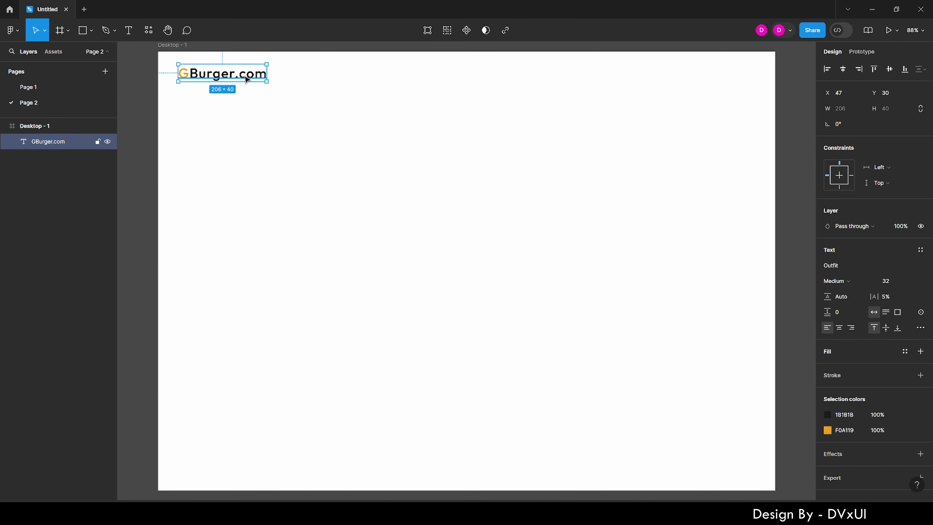
Add a Home nav label and duplicate it as Menu
key("t")
left_click(269, 161)
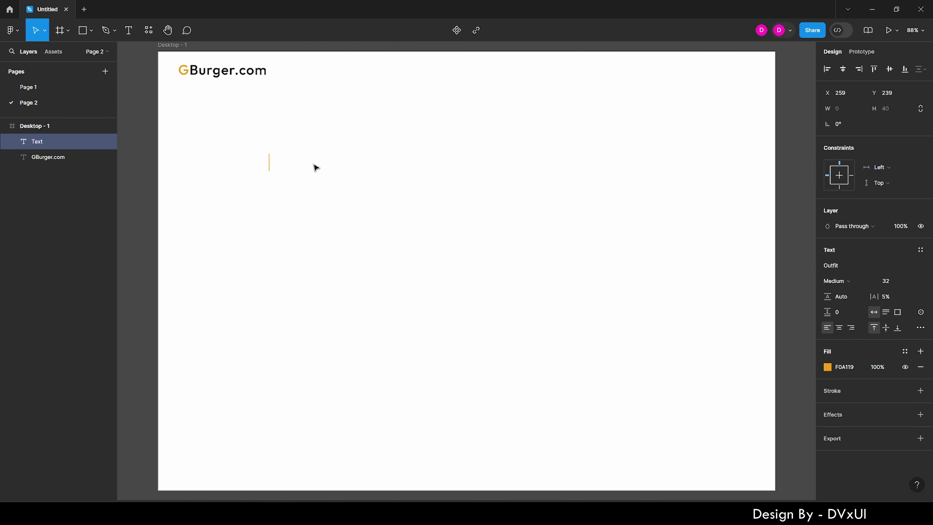
type("Home")
left_click_drag(288, 163, 441, 162)
double_click(371, 162)
type("Menu")
key("Escape")
Duplicate the labels into Contact us and About us
double_click(437, 163)
key("BackSpace")
type("Contact")
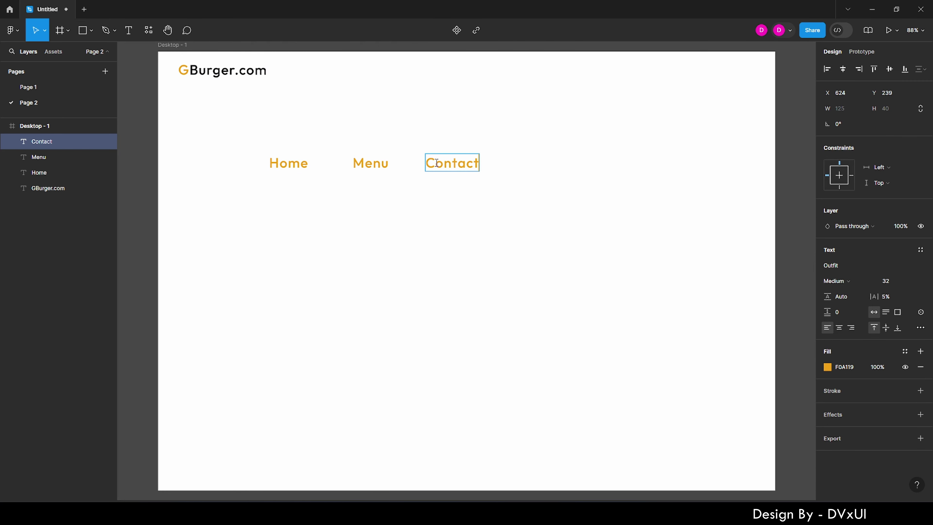
left_click_drag(459, 162, 575, 159)
double_click(575, 159)
key("BackSpace")
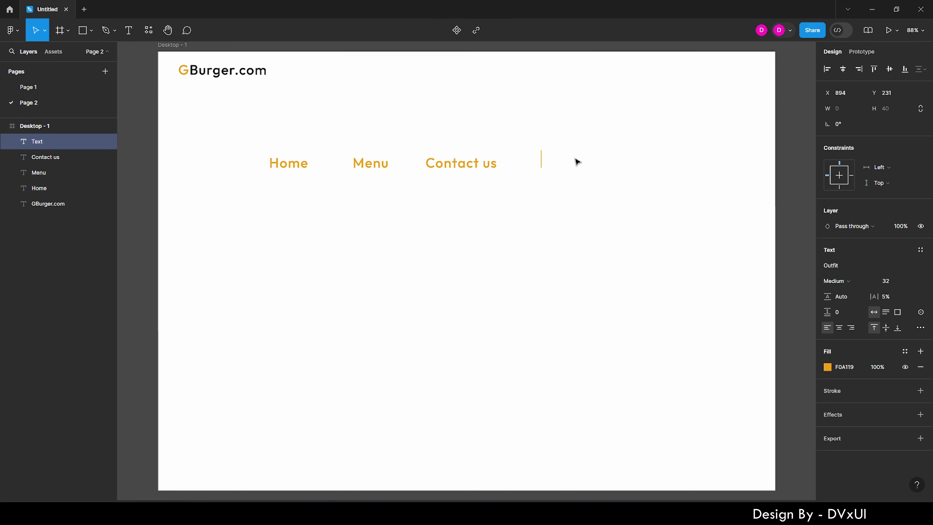
type("About us")
left_click(586, 199)
Set all four nav labels to Medium weight, font size 20
left_click_drag(247, 128, 610, 247)
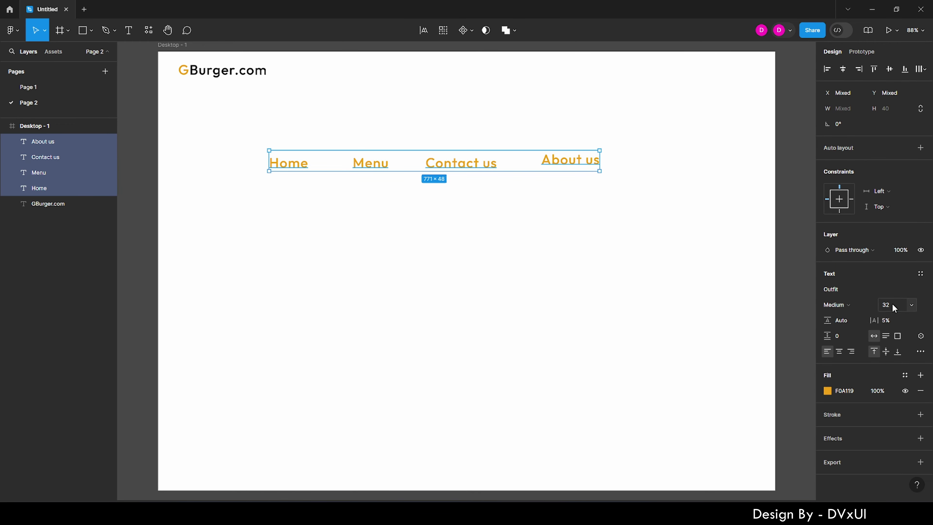
type("16")
left_click(841, 305)
left_click(851, 304)
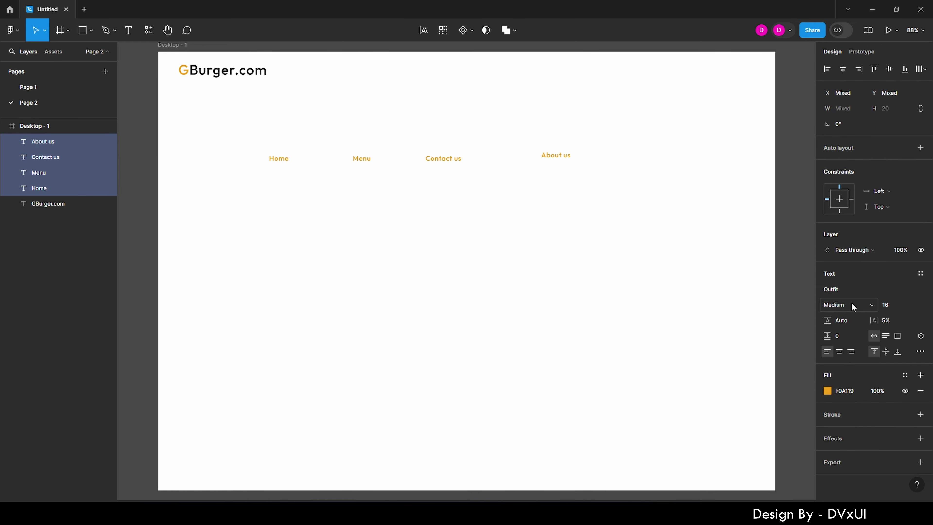
left_click(885, 305)
type("20")
key("Return")
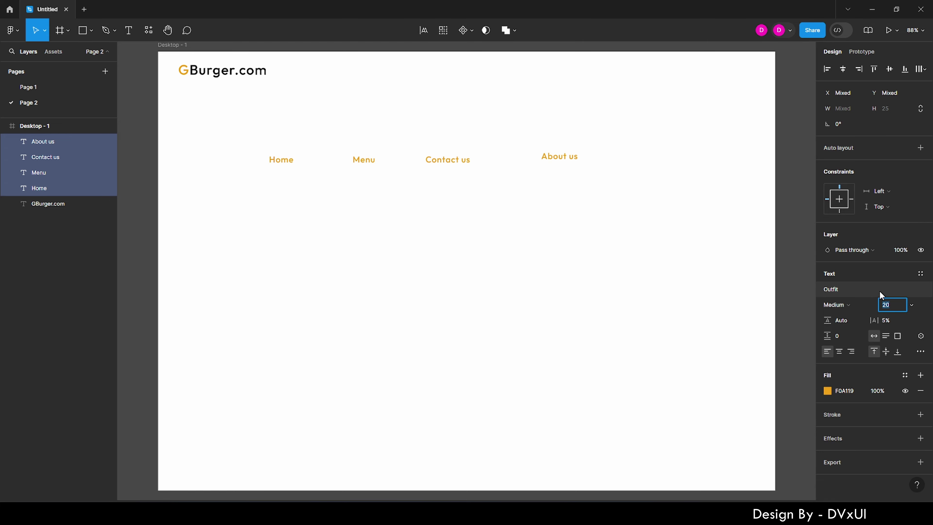
Make Home SemiBold and color Menu, Contact us and About us 1B1B1B
left_click(652, 259)
left_click(282, 159)
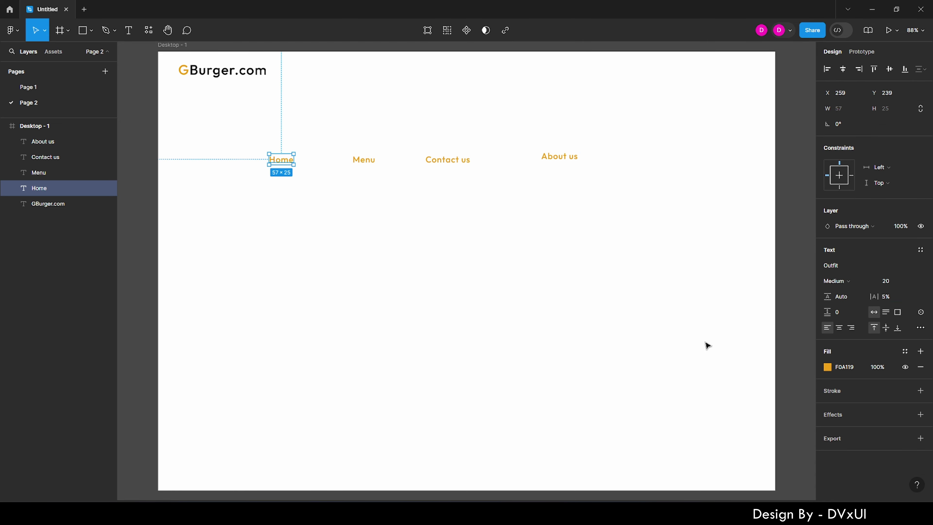
left_click(840, 282)
left_click(840, 293)
left_click(670, 277)
left_click_drag(319, 122, 592, 269)
left_click(840, 391)
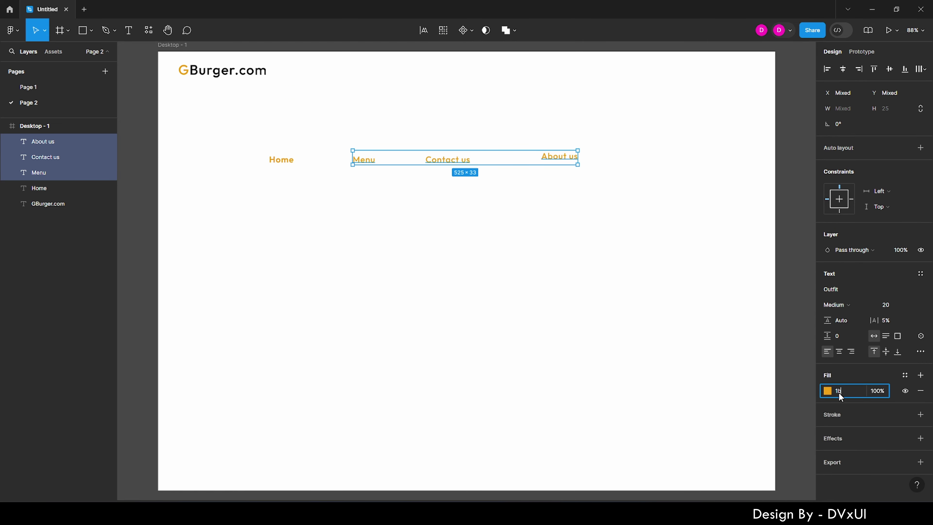
type("1B1B1B")
key("Return")
Wrap the four nav labels in an auto layout with 70 spacing
left_click_drag(261, 130, 360, 155, "shift")
key("shift+a")
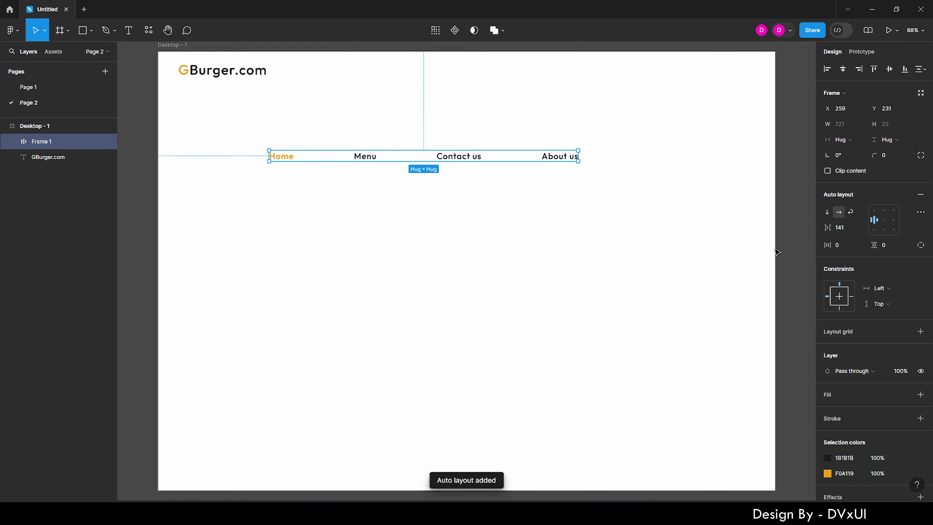
left_click(841, 228)
type("70")
key("Return")
Move the nav to the top-right beside the logo and align them
mouse_move(410, 146)
left_mouse_down()
mouse_move(423, 59)
mouse_move(643, 71)
left_mouse_up()
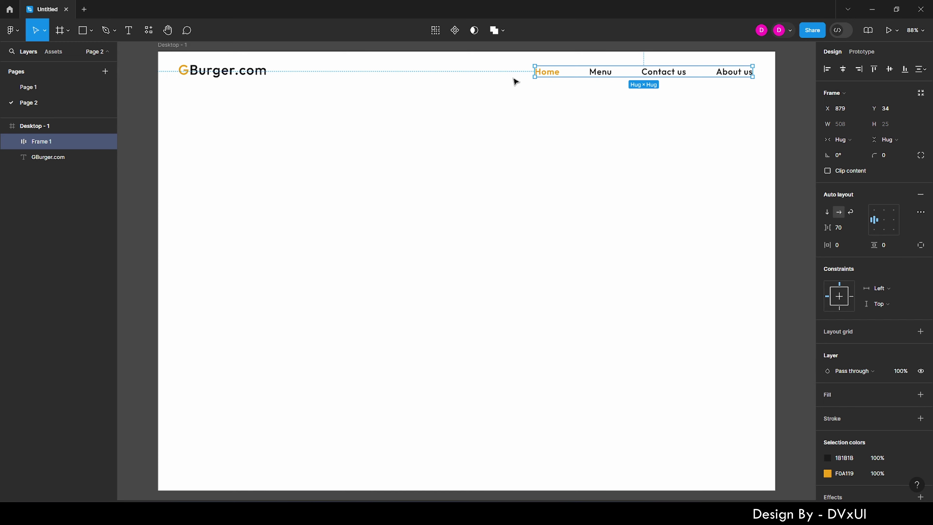
key("Up")
key("Up")
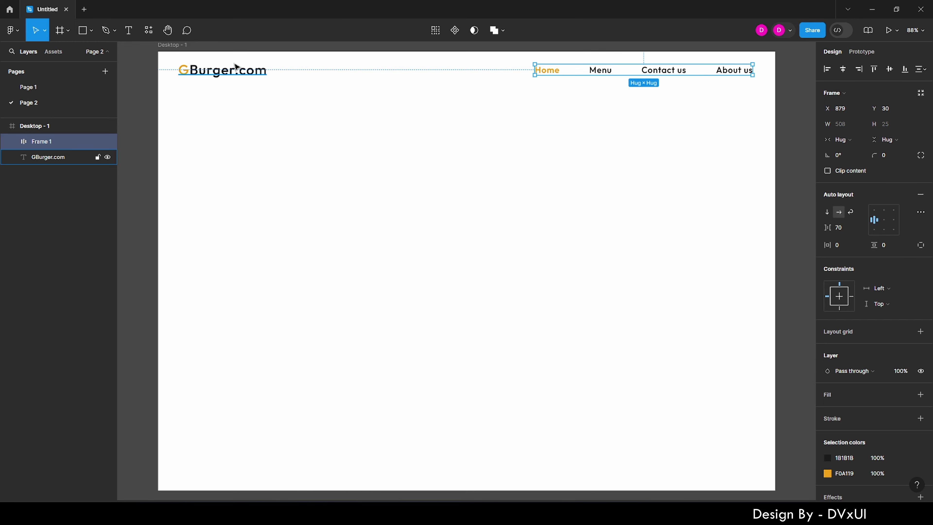
left_click(48, 157, "shift")
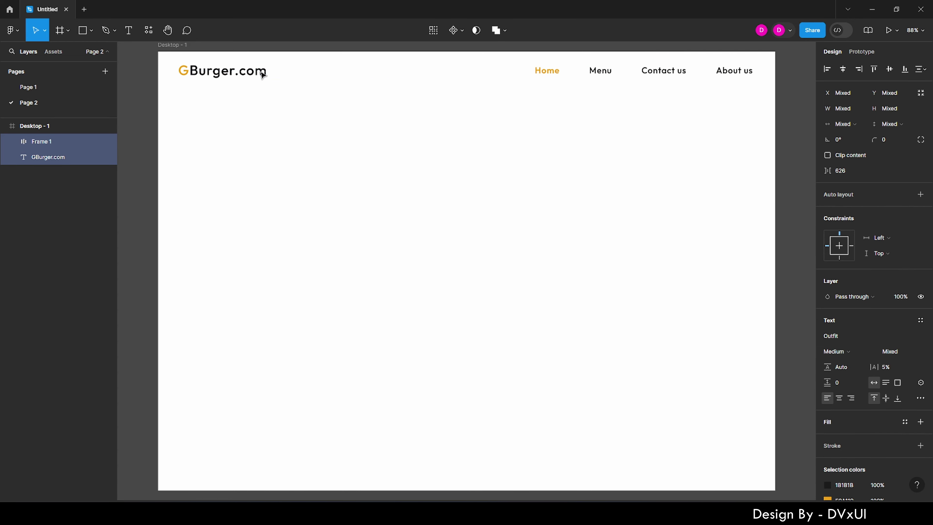
key("shift+Down")
left_click(506, 125)
left_click(600, 73)
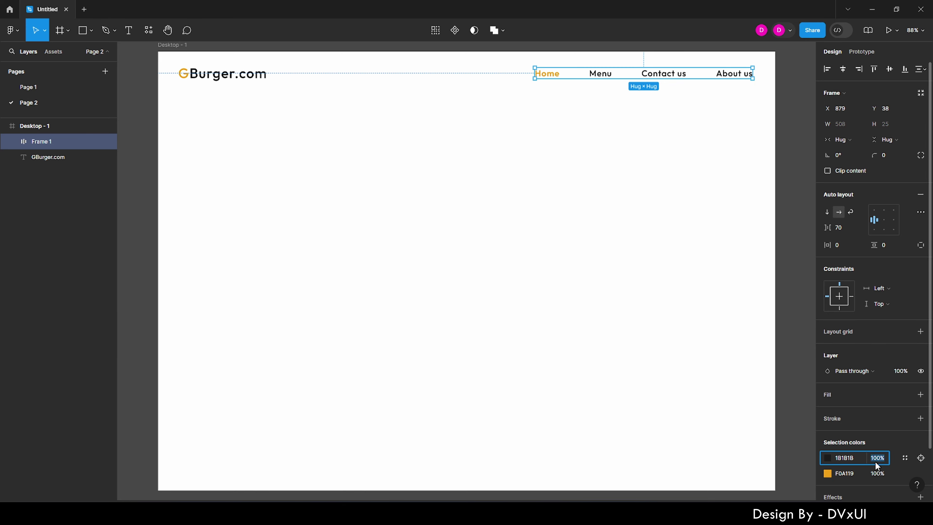
left_click(559, 297)
Draw an 897×897 circle on the frame
left_click(129, 33)
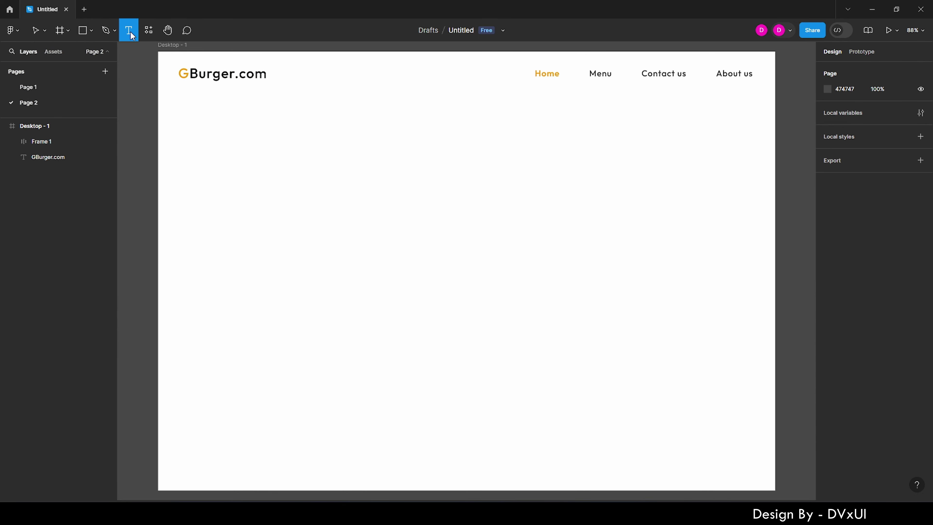
left_click(247, 213)
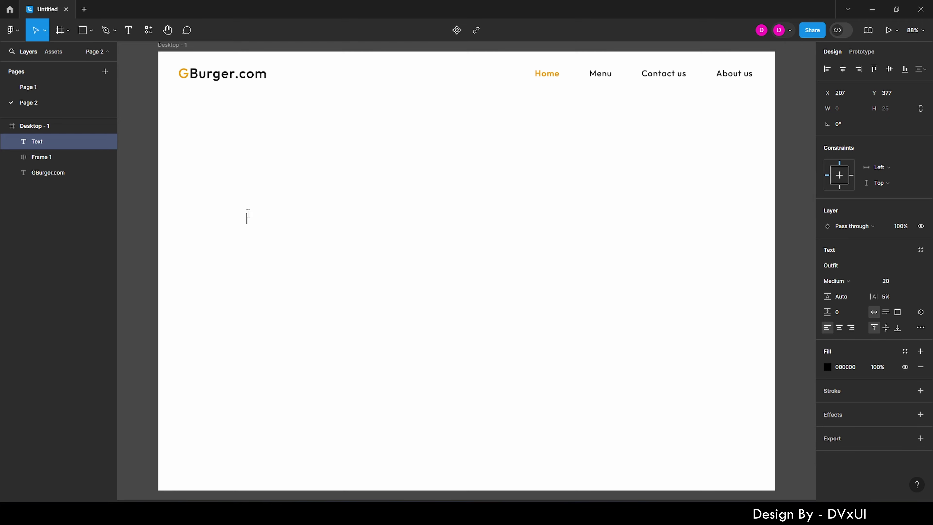
left_click(91, 30)
left_click(63, 87)
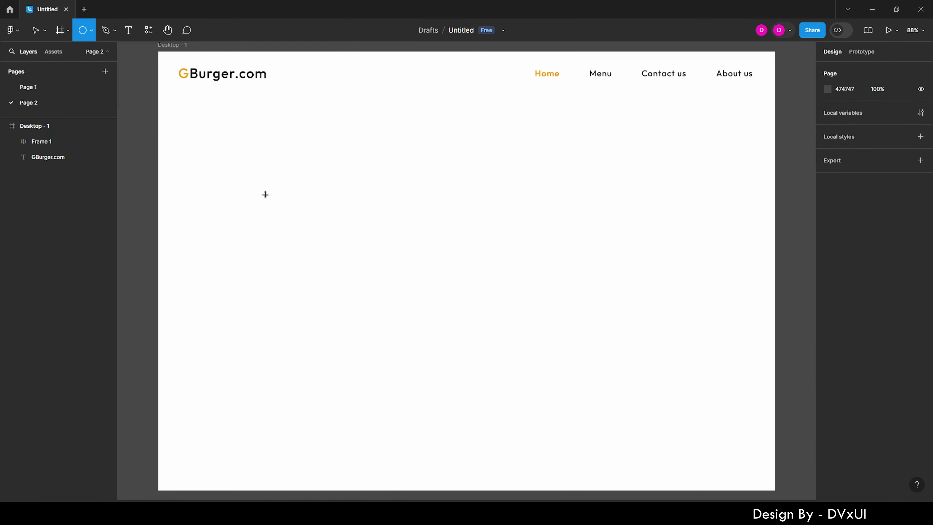
left_click(265, 194)
type("7")
key("Return")
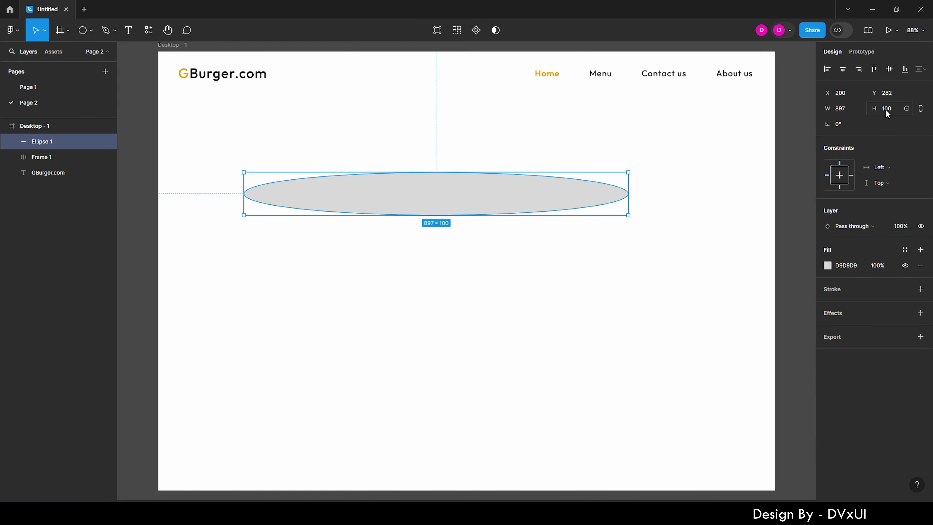
type("7")
key("Return")
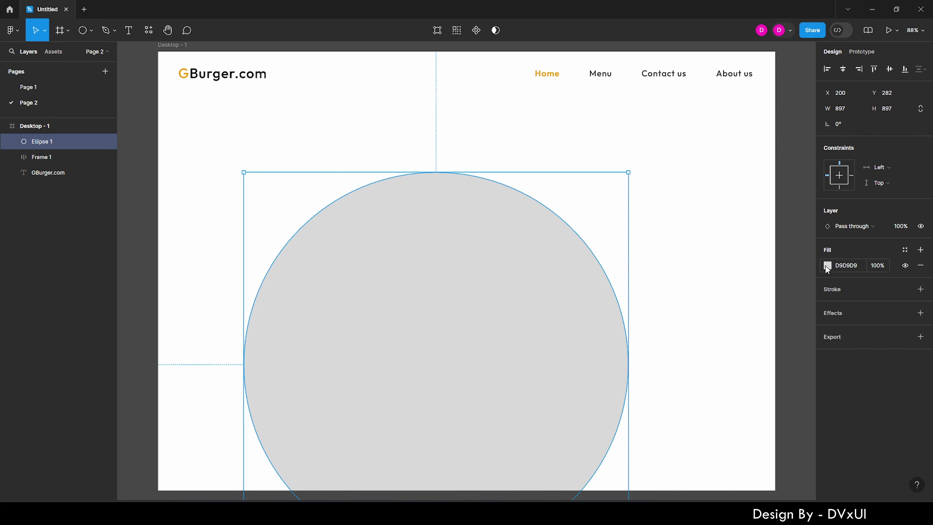
Fill the circle F0A119 at 10% opacity and place it half off the left edge
left_click(827, 265)
left_click(722, 447)
left_click(804, 221)
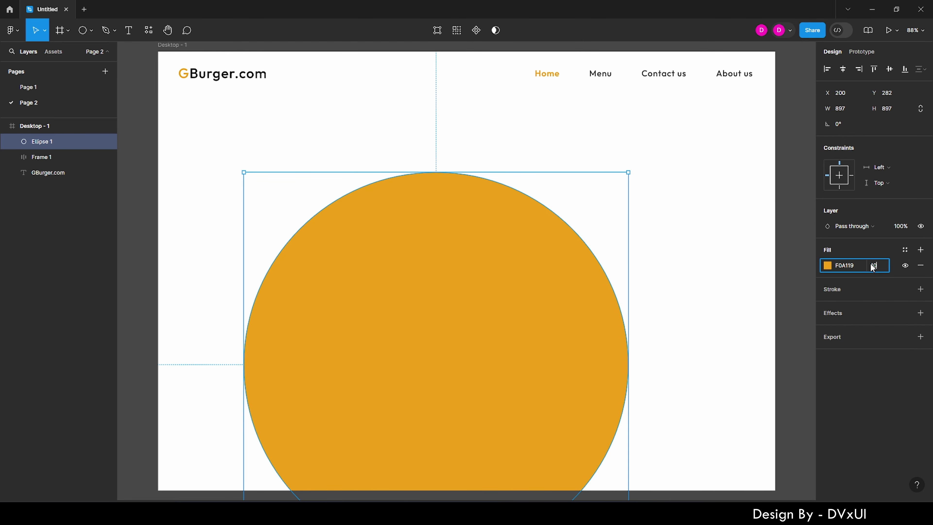
key("Return")
left_click_drag(475, 320, 220, 203)
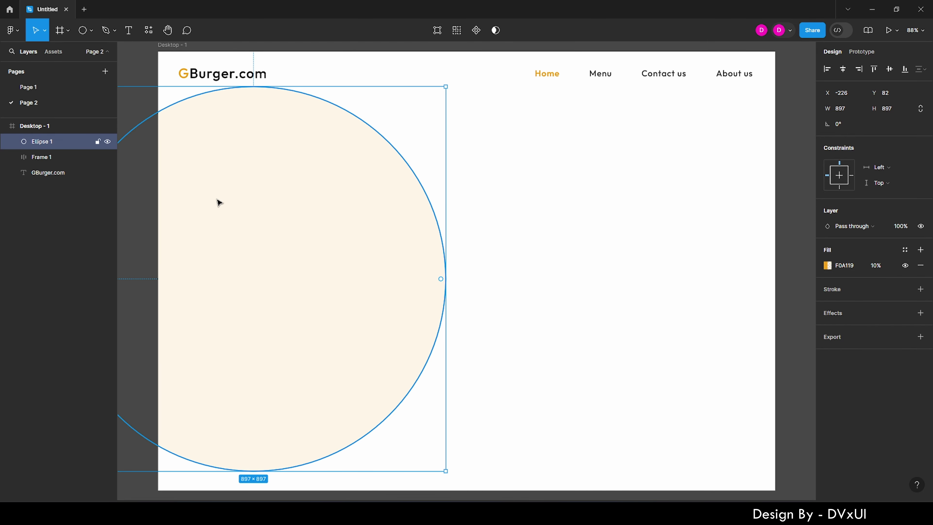
Send the circle behind all layers and lock it
right_click(269, 183)
left_click(312, 269)
left_click(97, 172)
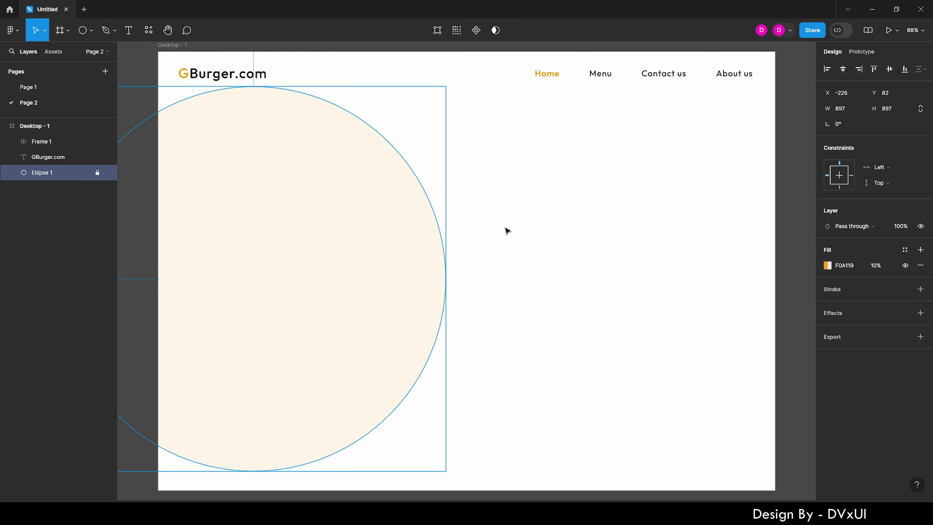
left_click(506, 231)
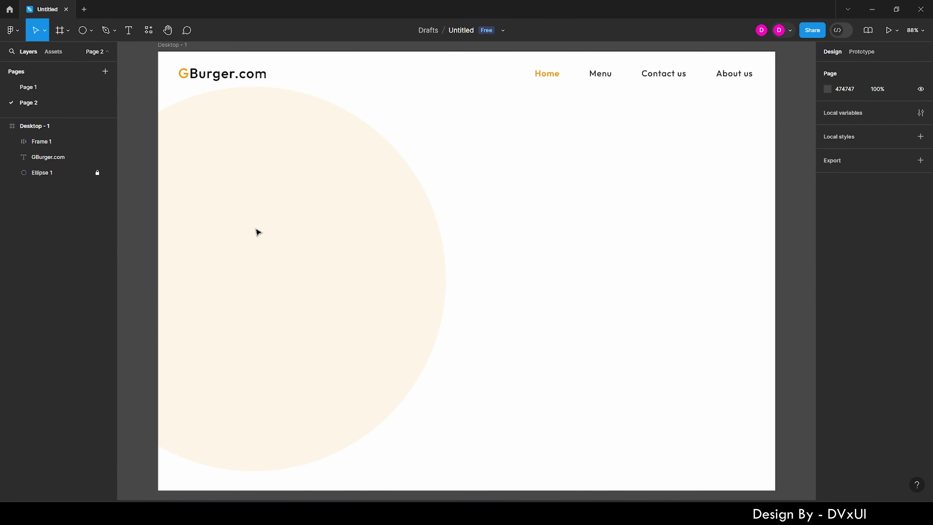
Add a 'We brought you the' label in Regular weight, colored 1B1B1B
key("t")
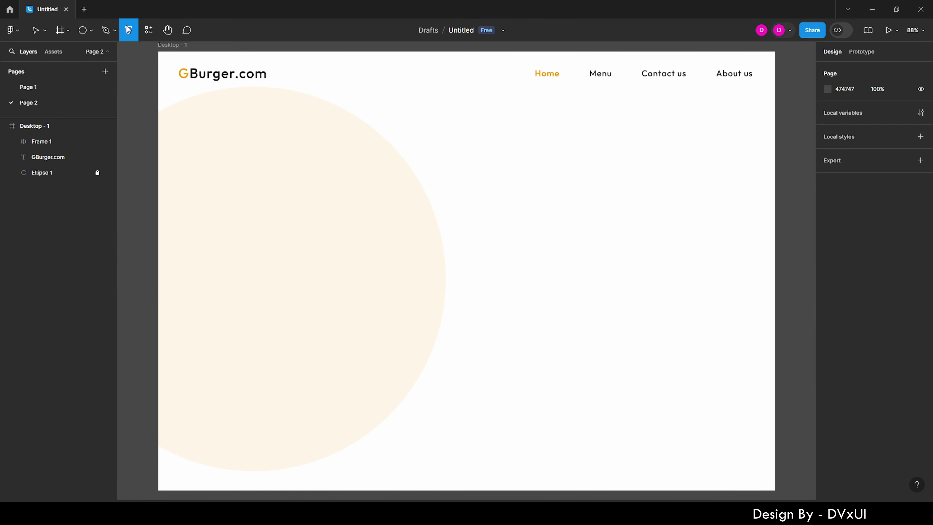
left_click(222, 186)
type("we brought you the")
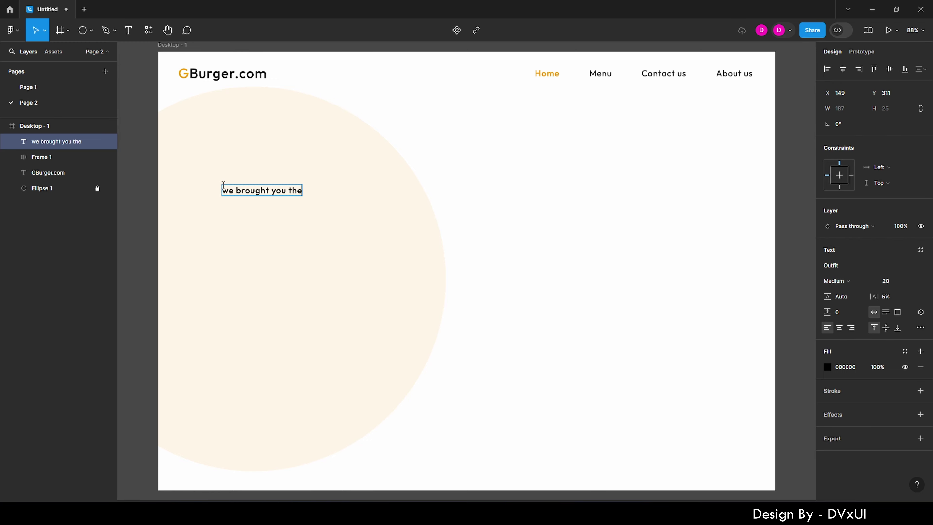
key("ctrl+a")
left_click(851, 282)
left_click(841, 270)
left_click(844, 366)
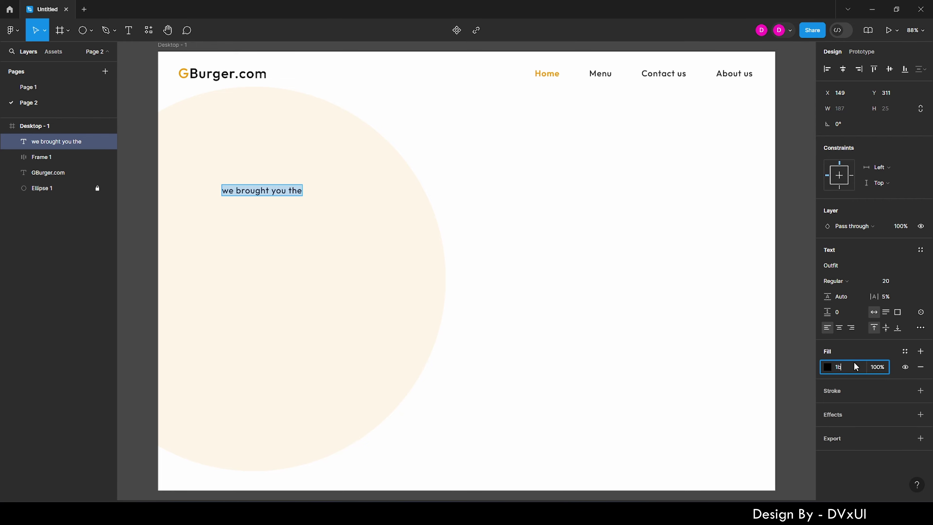
type("1B1B1B")
key("Return")
type("W")
key("Escape")
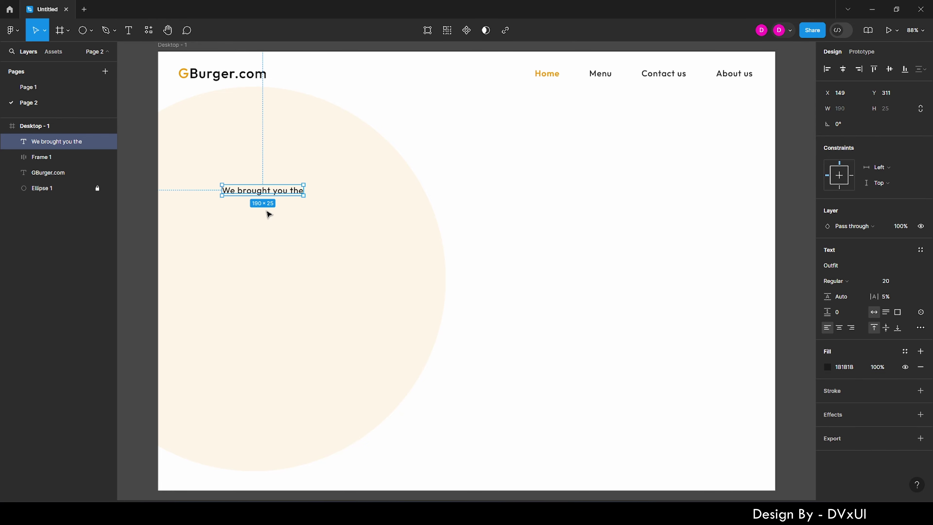
key("shift+Left")
key("shift+Left")
key("shift+Left")
Add a 12-column layout grid to the Desktop - 1 frame
key("Escape")
left_click(920, 202)
left_click(827, 218)
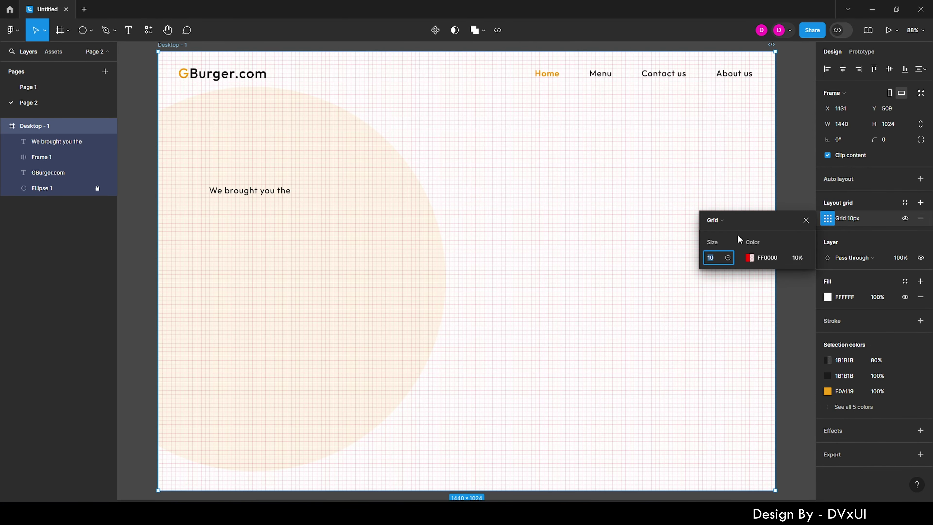
left_click(715, 220)
type("12")
key("Return")
left_click(241, 191)
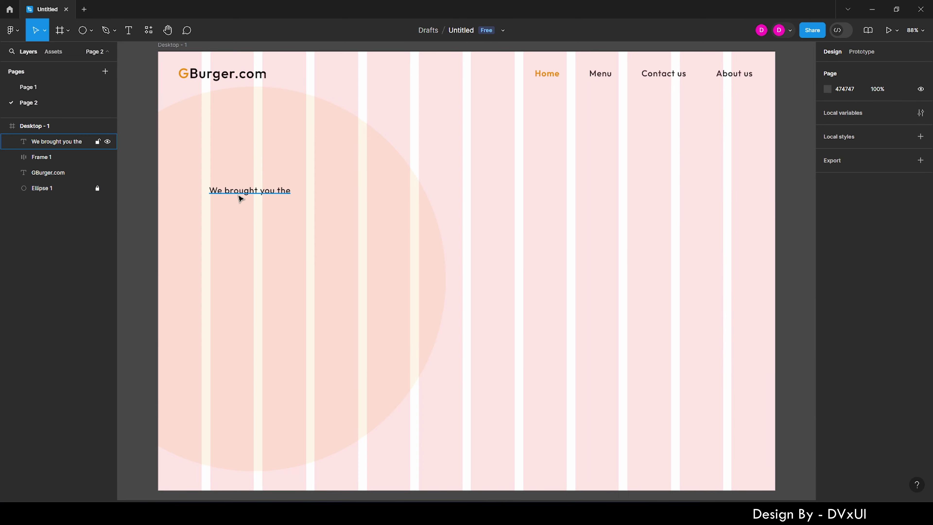
Draw an 88 px horizontal line right after the label
key("l")
left_click_drag(297, 191, 348, 190)
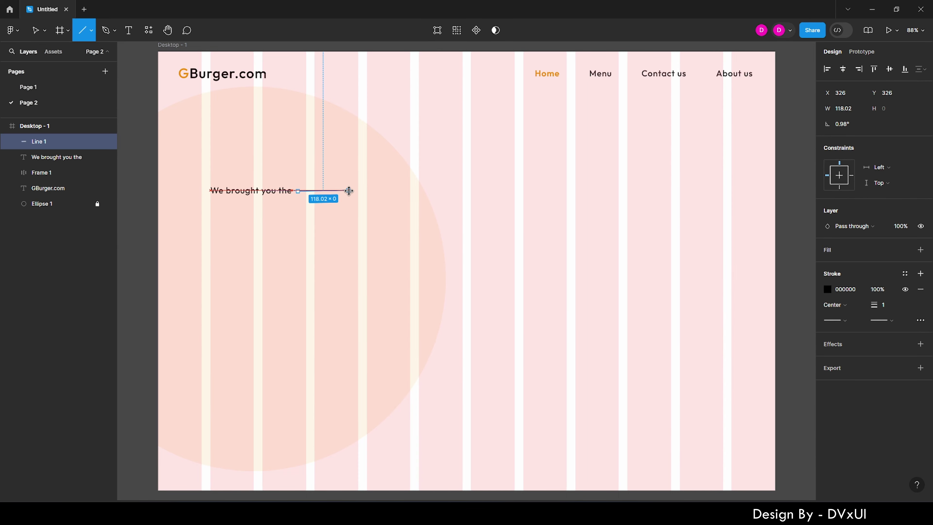
key("Return")
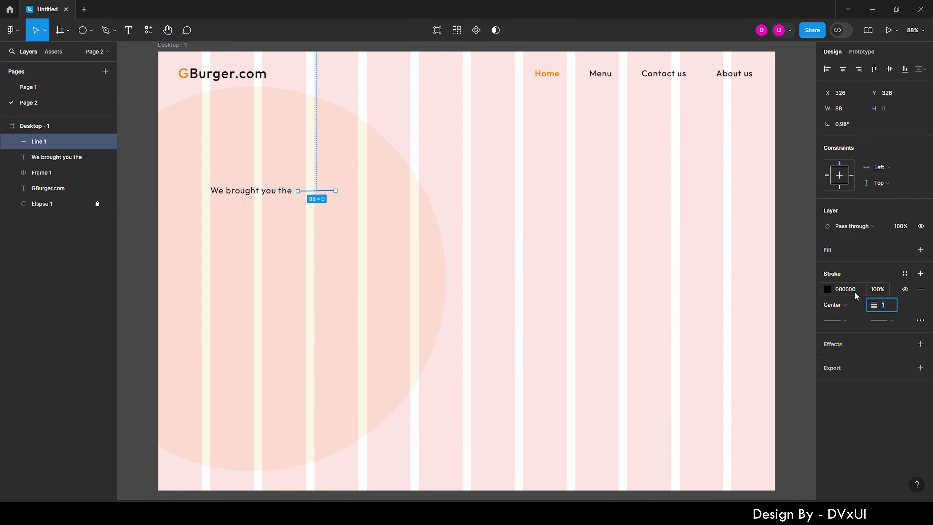
left_click(173, 69)
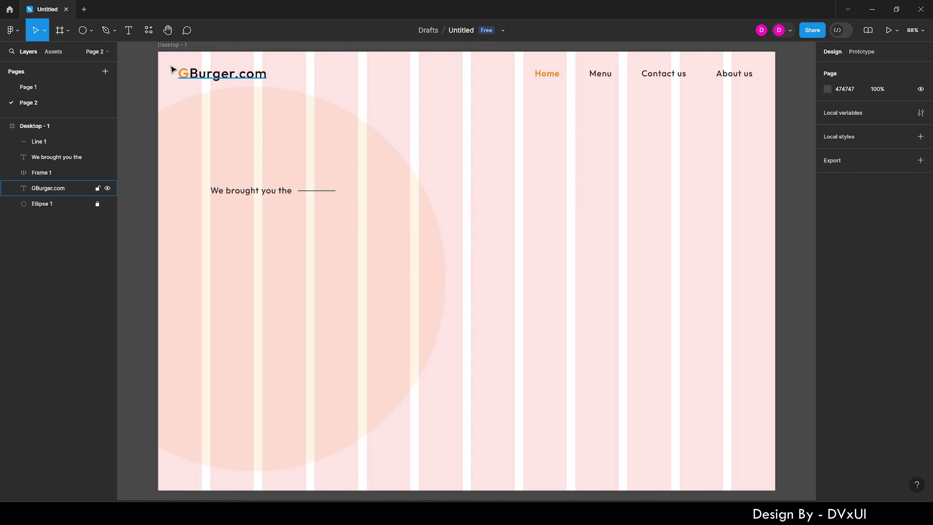
Add a 'loaded & tastiest' heading in SemiBold at size 58
key("t")
left_click(245, 302)
type("loaded & tastiest")
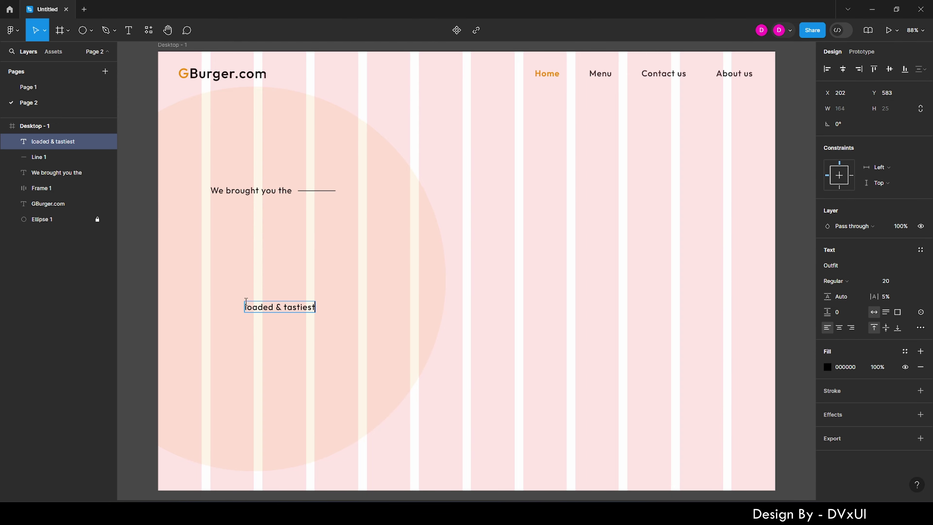
key("ctrl+a")
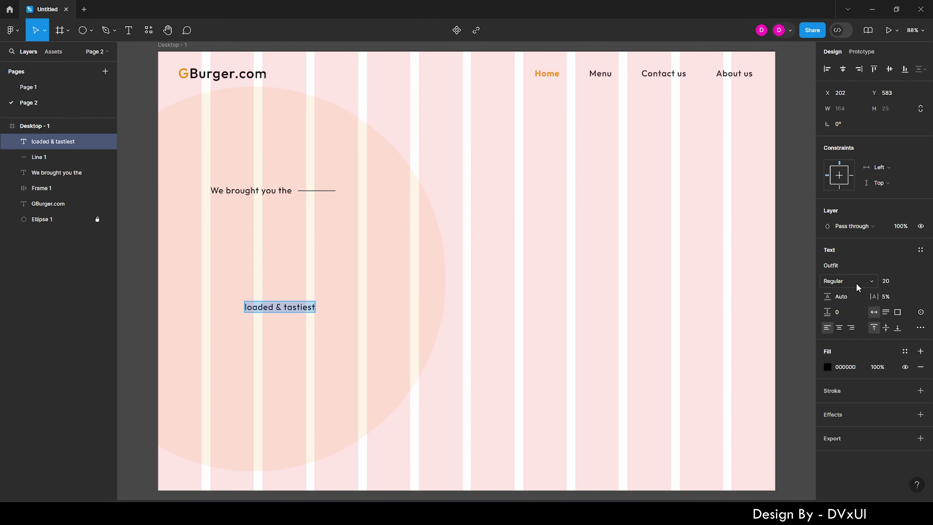
left_click(835, 281)
left_click(844, 302)
left_click(888, 285)
key("BackSpace")
type("58")
key("Return")
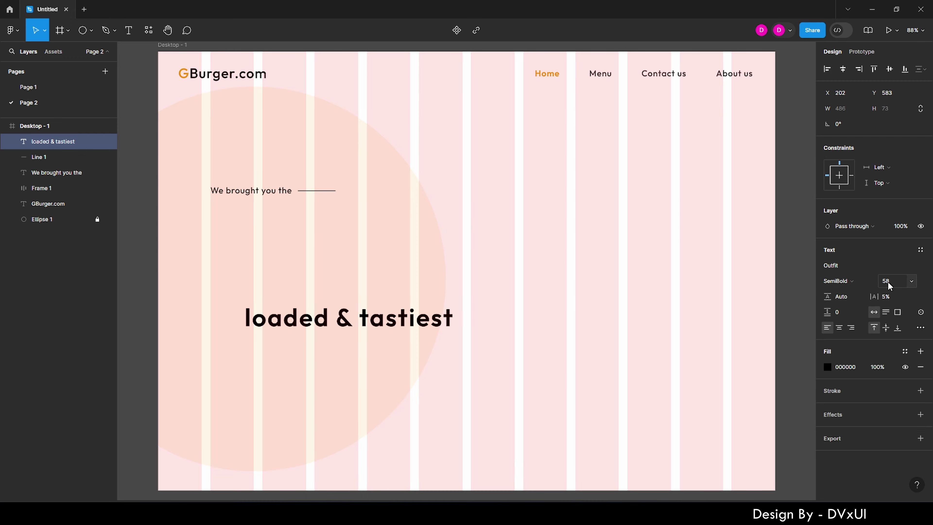
Move the heading under the label and reduce it to size 54
left_click_drag(352, 312, 353, 233)
key("shift+Up")
key("shift+Up")
key("shift+Up")
key("shift+Left")
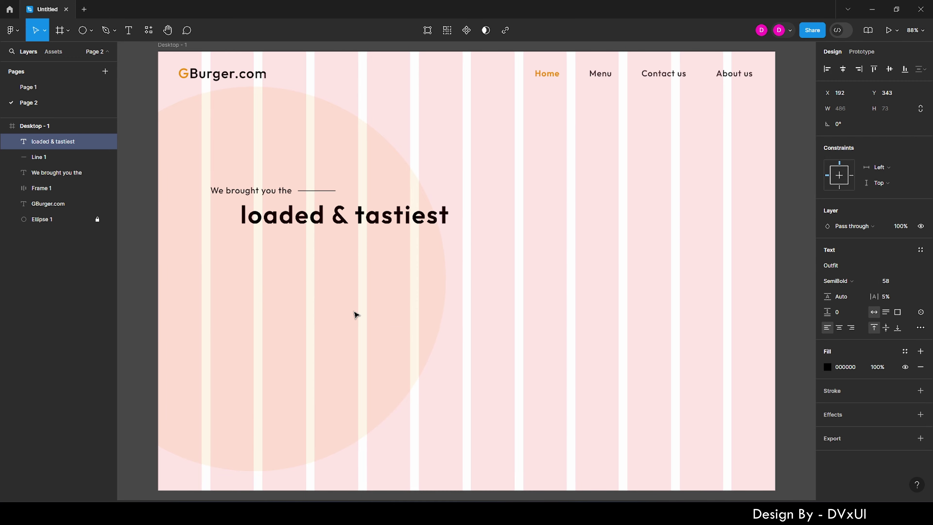
key("shift+Left")
key("shift+Left")
key("shift+Left")
left_click(896, 282)
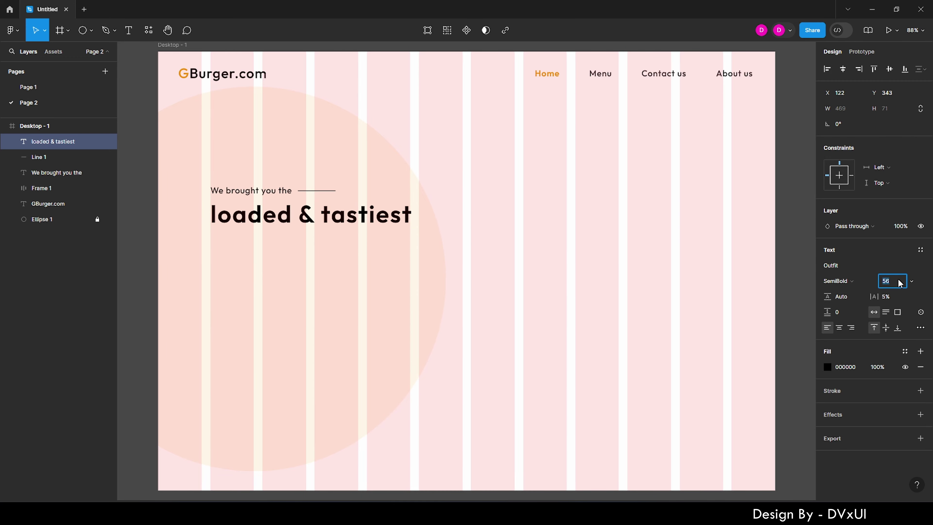
type("54")
key("Return")
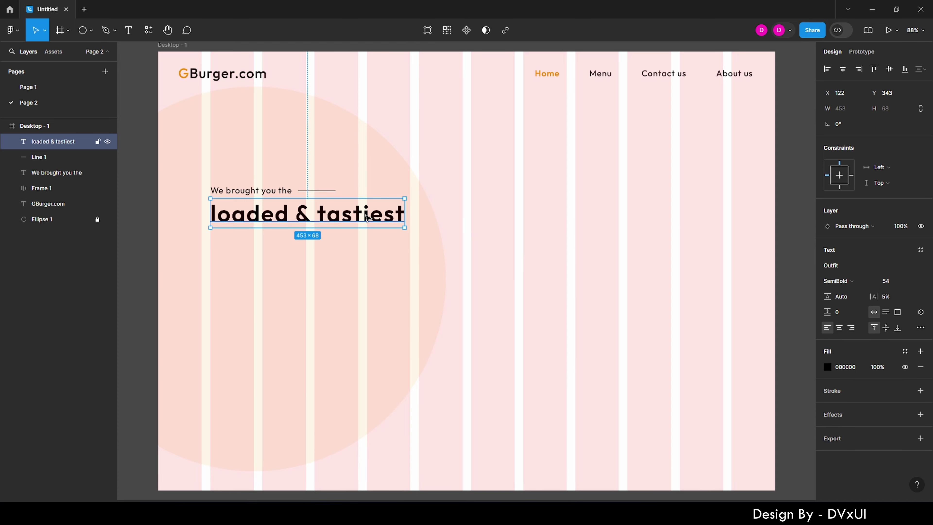
Color the word 'tastiest' orange F0A119
double_click(310, 215)
left_click(310, 216)
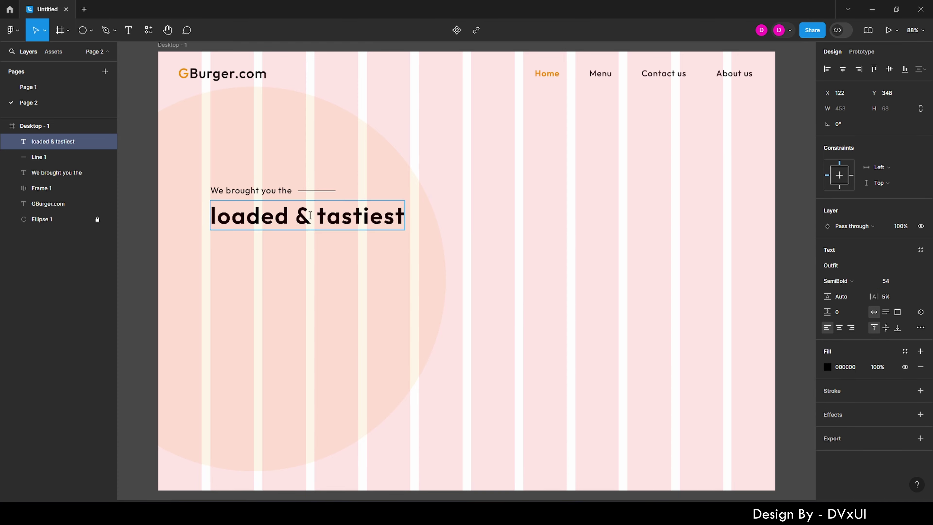
double_click(322, 215)
left_click(827, 367)
left_click(737, 447)
key("Escape")
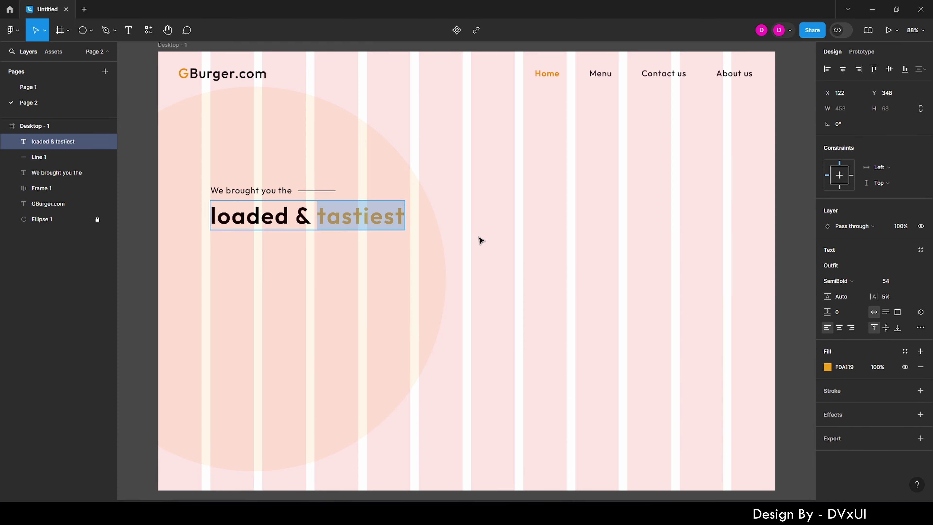
key("Escape")
Set 'loaded &' in the heading to Playfair Display
double_click(305, 214)
left_click(305, 214)
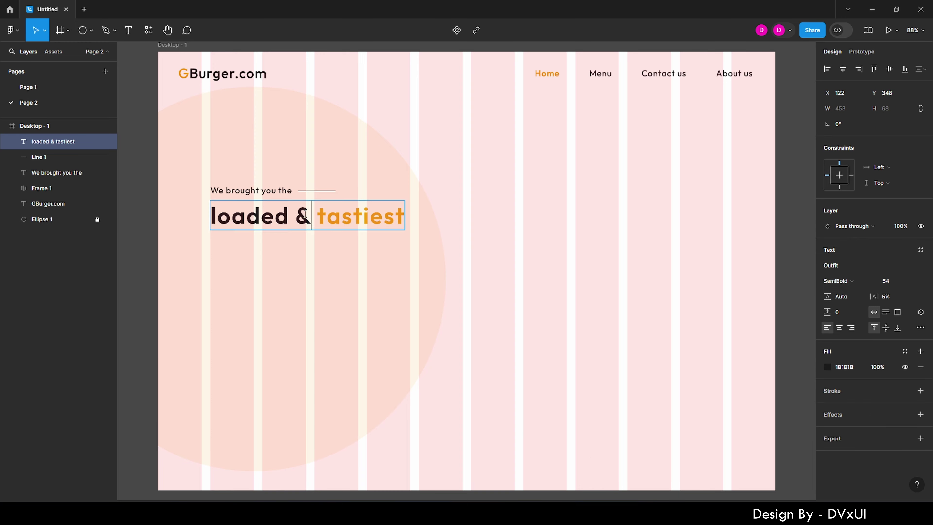
left_click_drag(305, 215, 211, 215)
left_click(831, 265)
type("play")
key("Return")
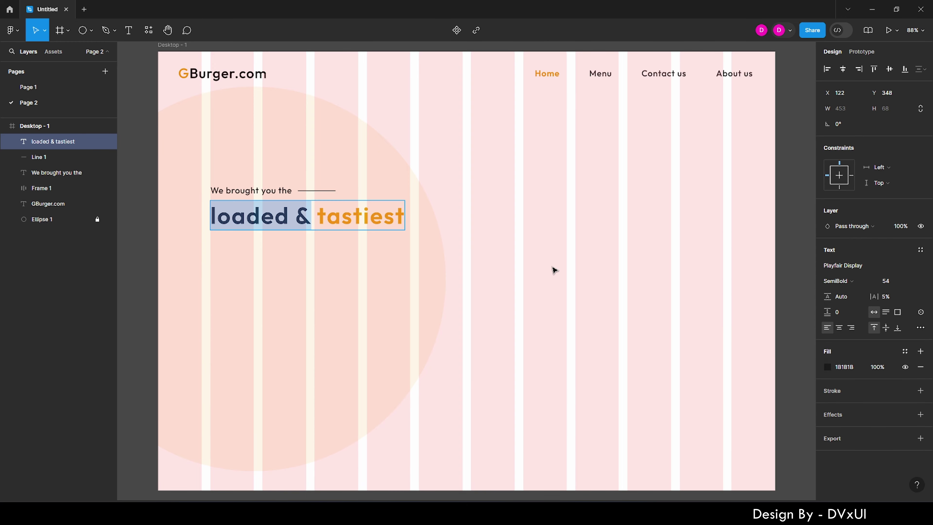
key("Escape")
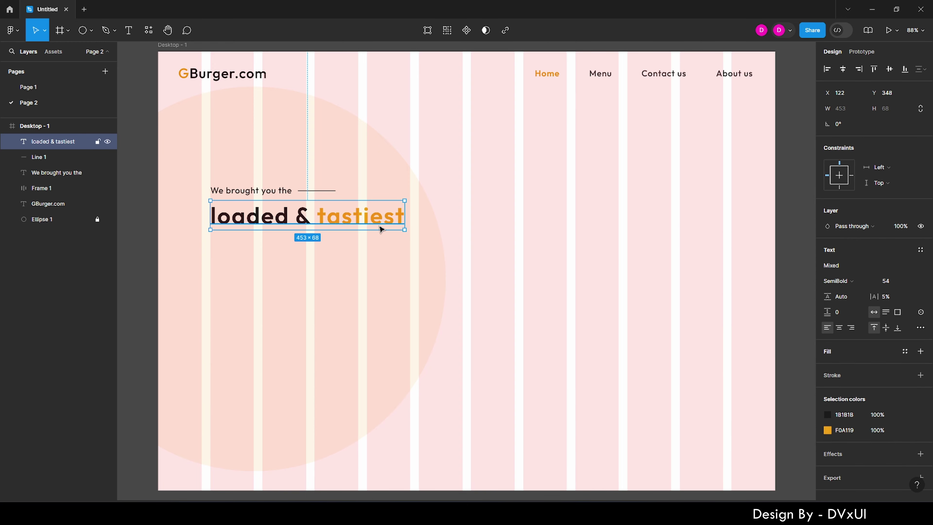
left_click(463, 267)
left_click(264, 224)
left_click(446, 196)
Add a 'Burger.' text inside the circle at font size 142
left_click(126, 31)
left_click(261, 296)
type("Burger,")
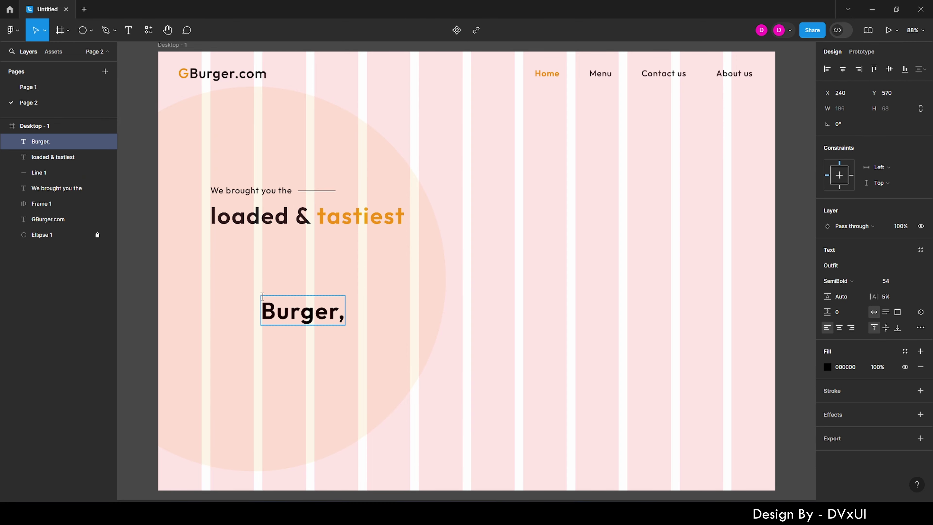
key("BackSpace")
type(".")
key("ctrl+a")
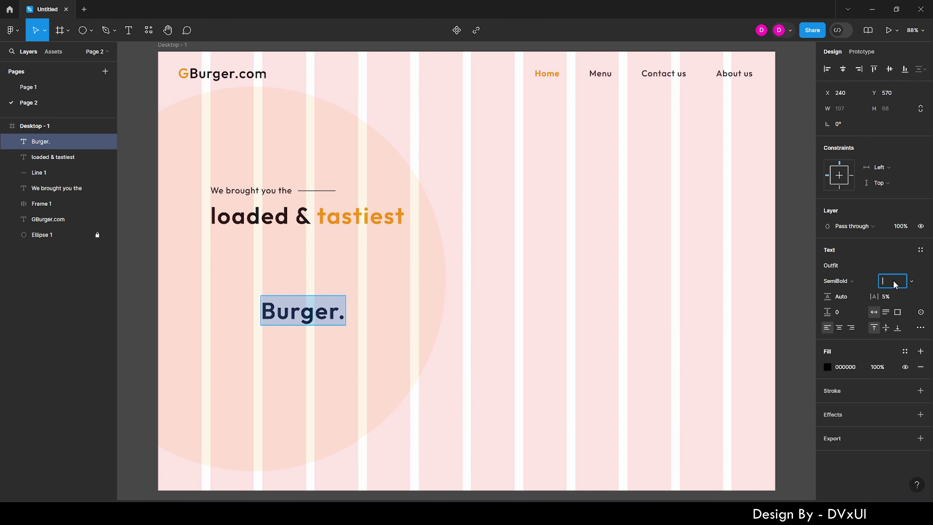
type("142")
key("Return")
Colour 'Burger.' 1B1B1B and nudge it up under the heading
left_click(844, 367)
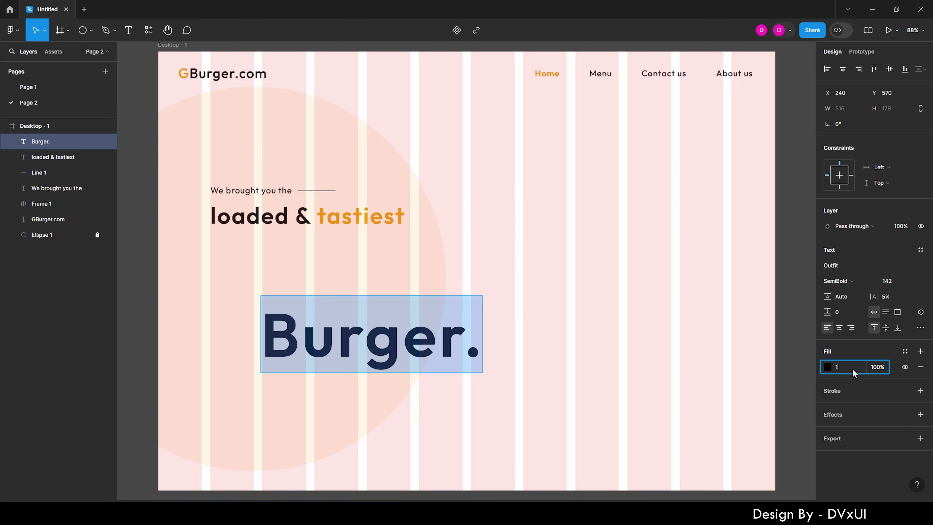
type("1B1B1B")
key("Return")
key("shift+Left")
key("shift+Left")
key("shift+Left")
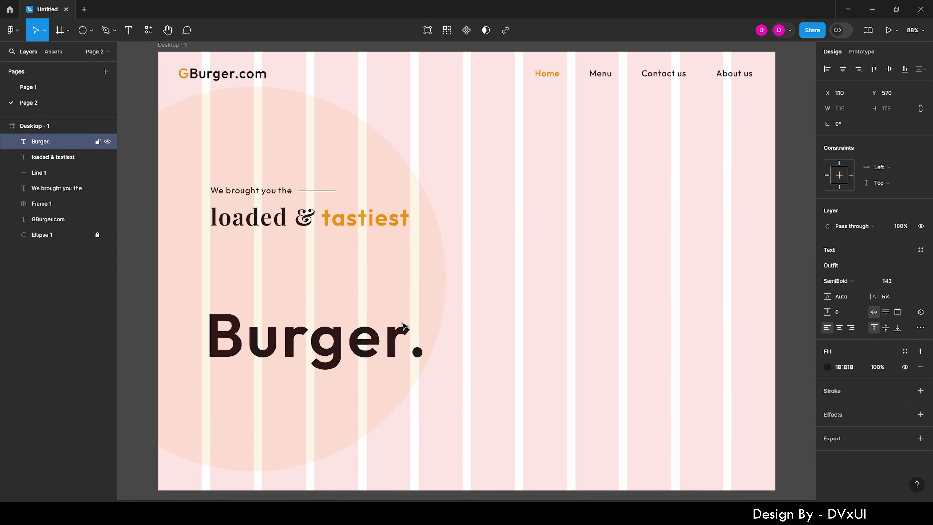
key("shift+Up")
key("shift+Up")
key("shift+Up")
key("shift+Up")
key("shift+Up")
key("shift+Up")
key("Right")
key("Right")
key("Right")
key("Right")
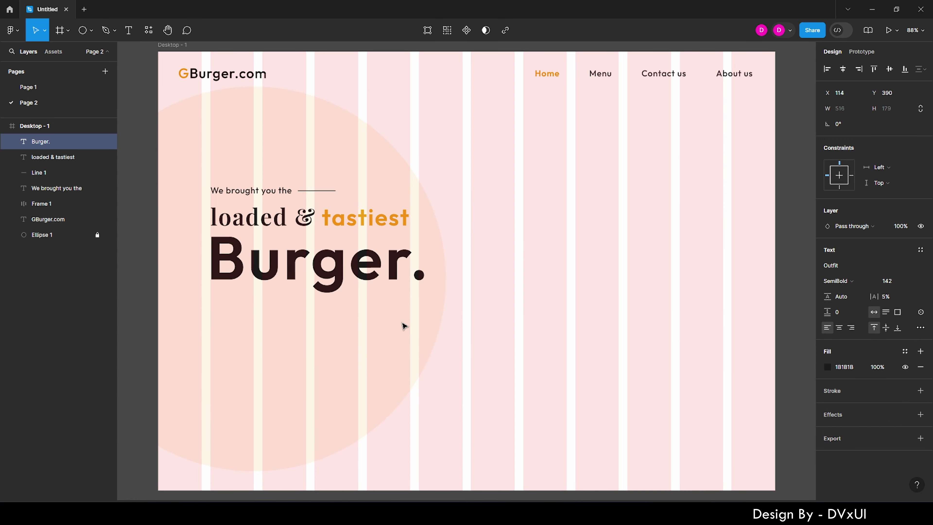
key("Up")
key("Up")
Make the words 'loaded &' in the heading SemiBold Italic
double_click(250, 216)
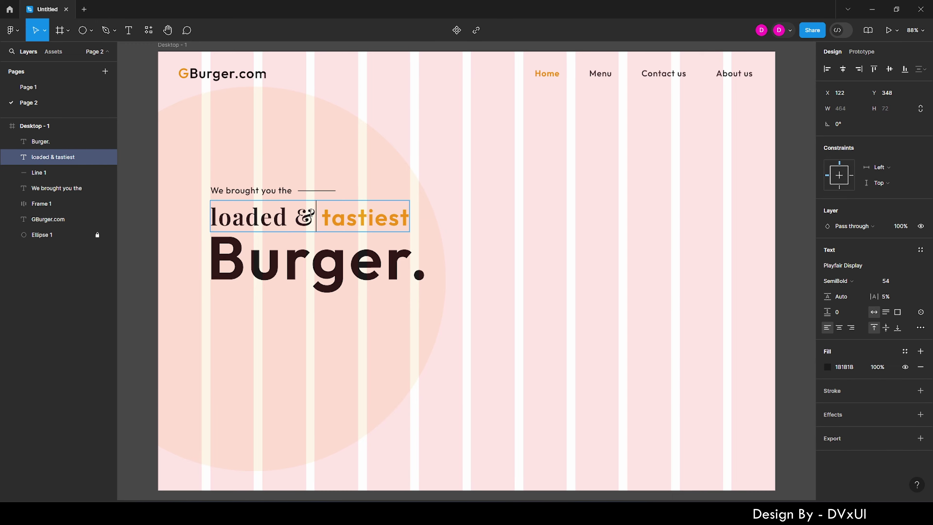
left_click_drag(211, 217, 316, 217)
left_click(837, 281)
left_click(858, 359)
left_click(328, 257)
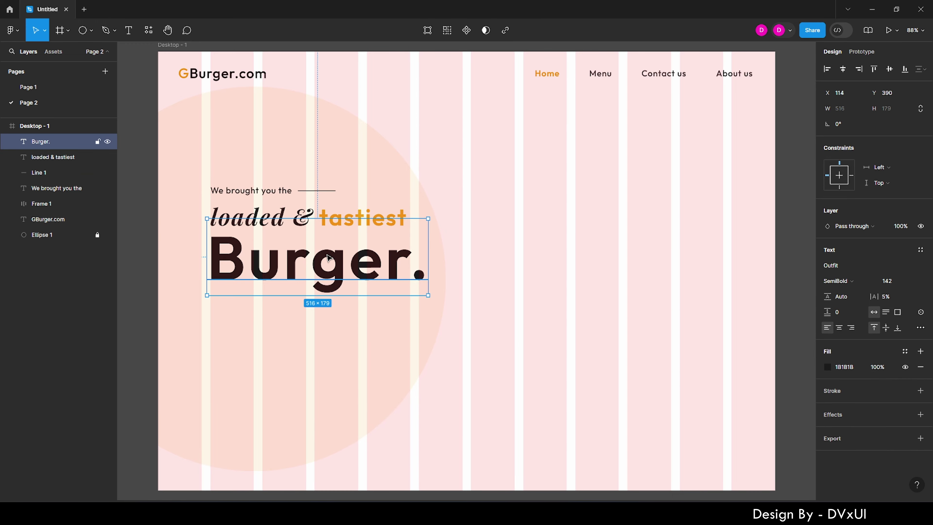
left_click(348, 314)
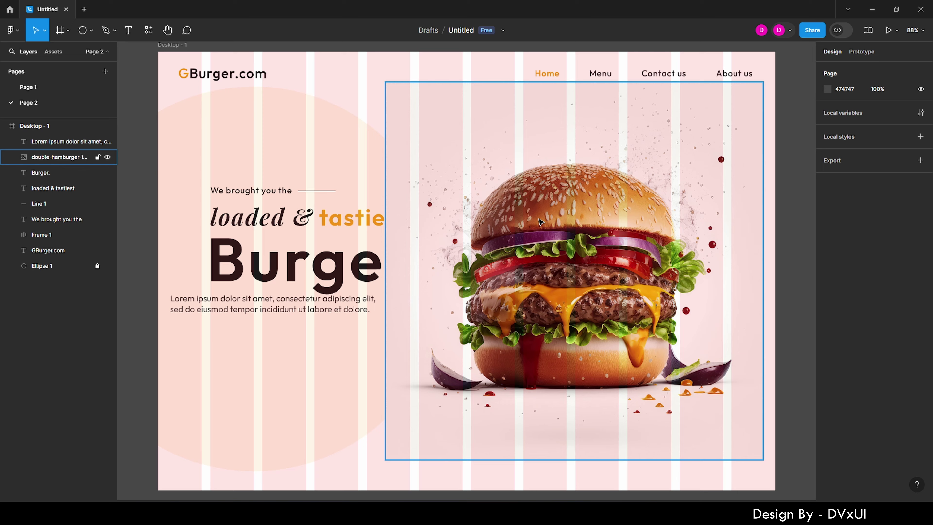
Send the burger photo to back, shift it right, and hide the frame's grid columns
right_click(530, 173)
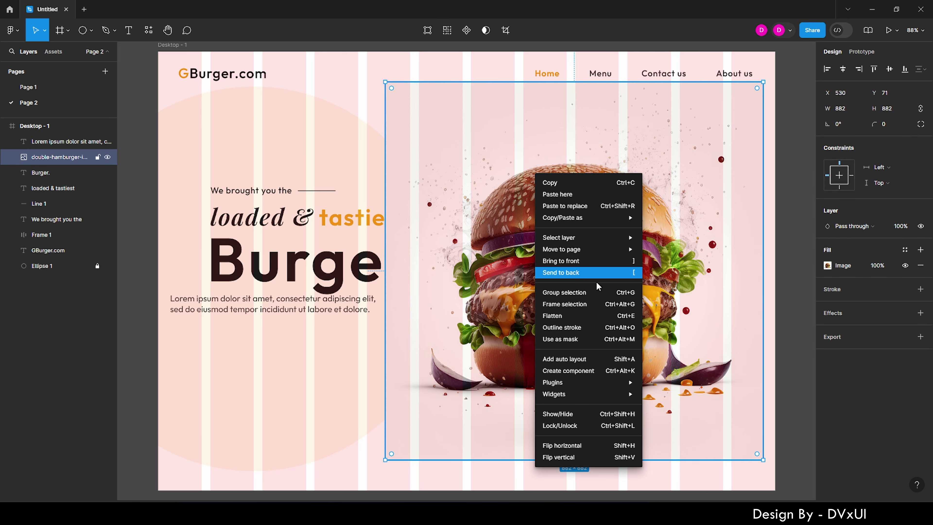
left_click(587, 271)
left_click_drag(650, 290, 689, 290)
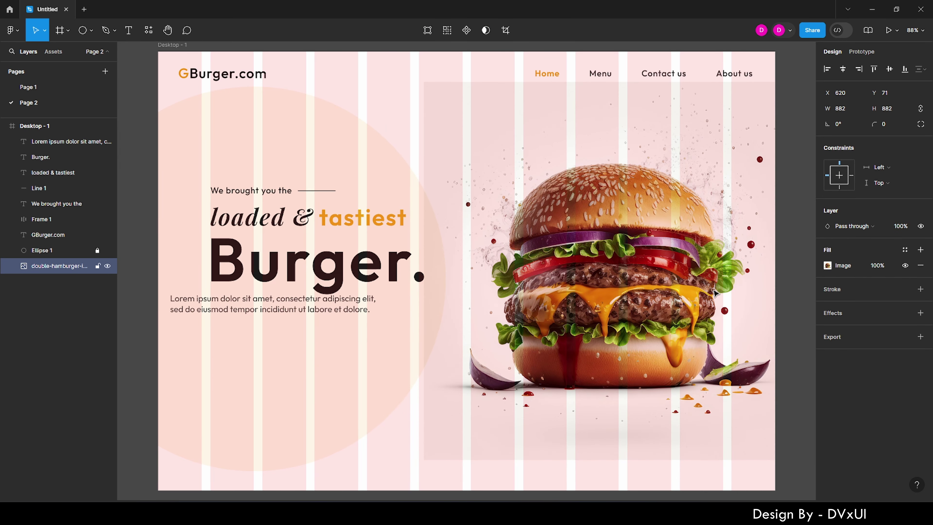
left_click(164, 50)
left_click(905, 216)
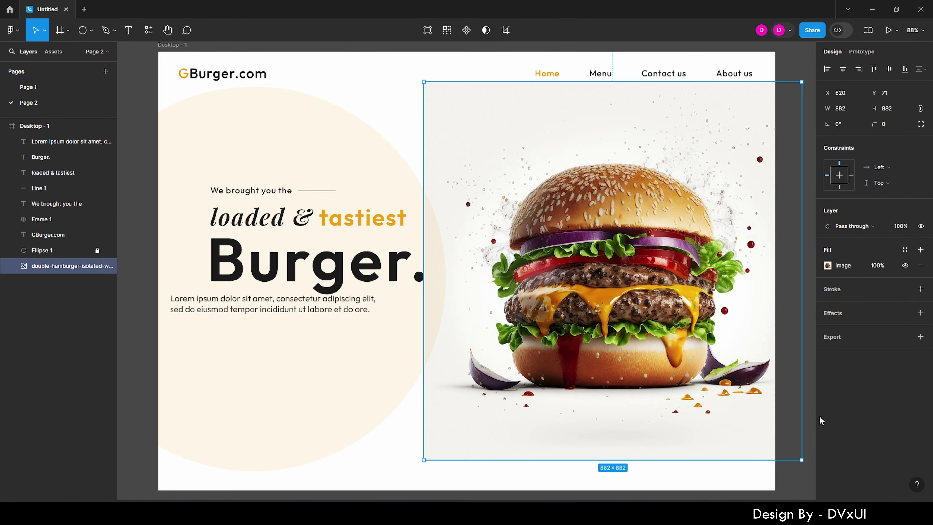
Set the Desktop - 1 frame background to the photo's sampled off-white
left_click(172, 44)
left_click(827, 297)
left_click(712, 384)
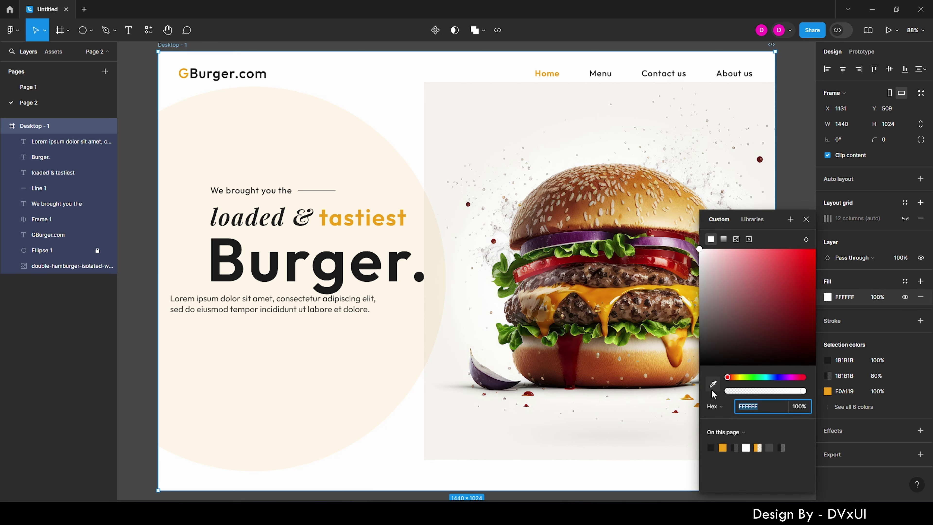
left_click(439, 89)
Centre the burger photo vertically and shift the Lorem ipsum paragraph right
left_click(515, 110)
left_click(889, 70)
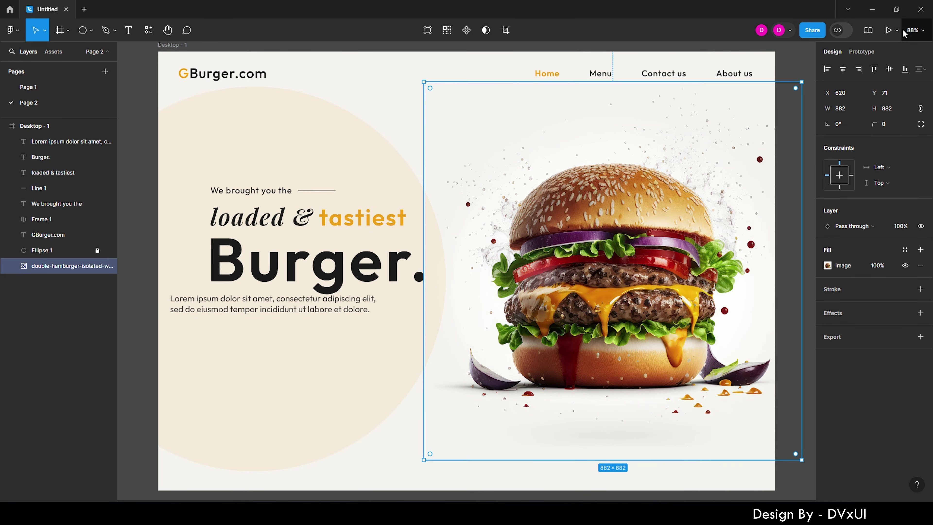
left_click_drag(257, 309, 296, 309)
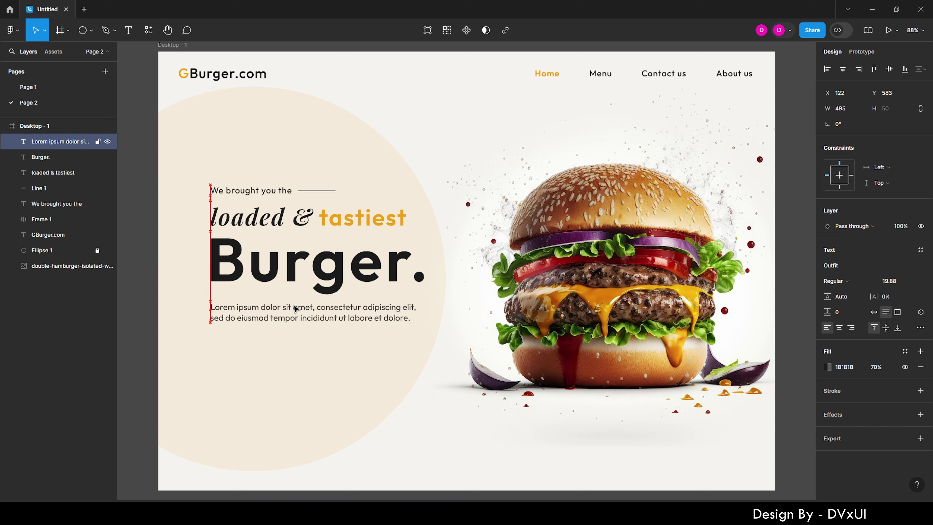
Align the Lorem ipsum paragraph with the headline's left edge
left_click_drag(295, 309, 297, 321)
left_click(481, 323)
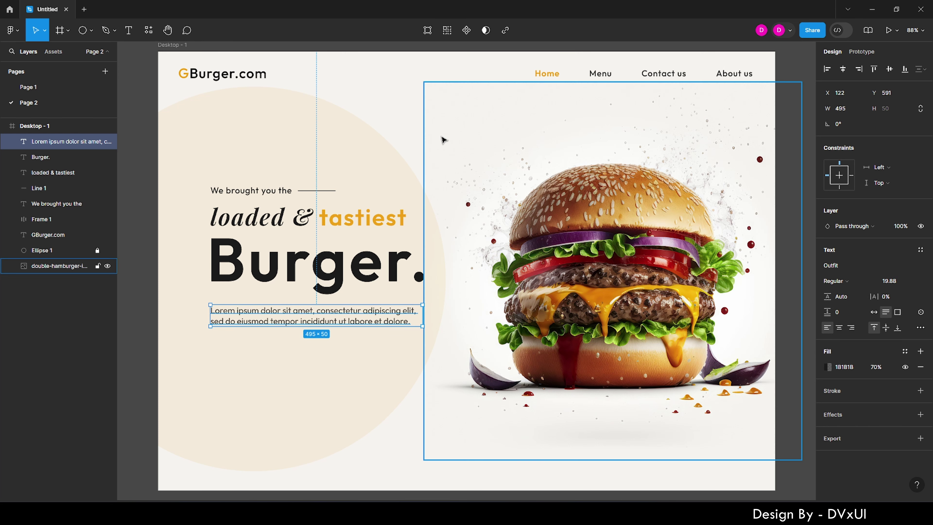
double_click(333, 257)
Colour the 'g' and the full stop of 'Burger.' orange F0A119
left_click_drag(313, 258, 349, 257)
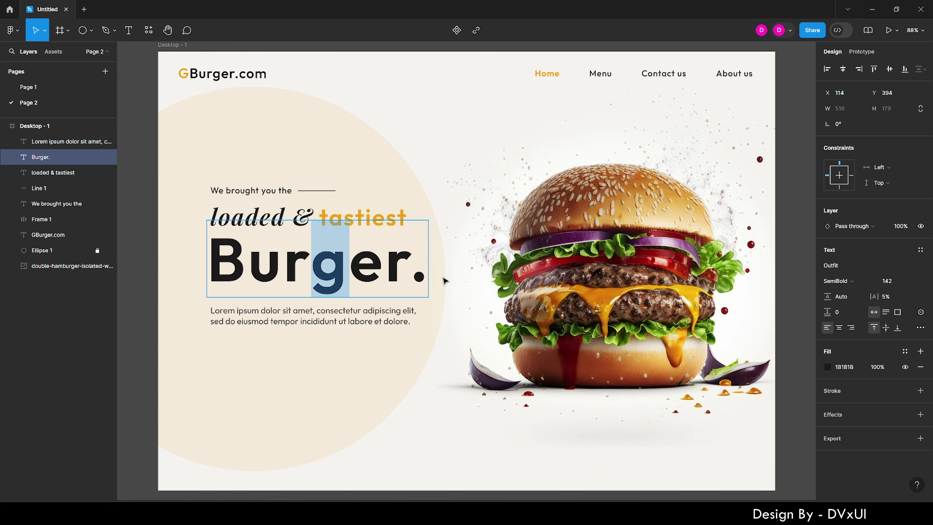
left_click(827, 367)
left_click(722, 447)
key("Right")
key("Right")
key("Right")
key("shift+Right")
left_click(723, 447)
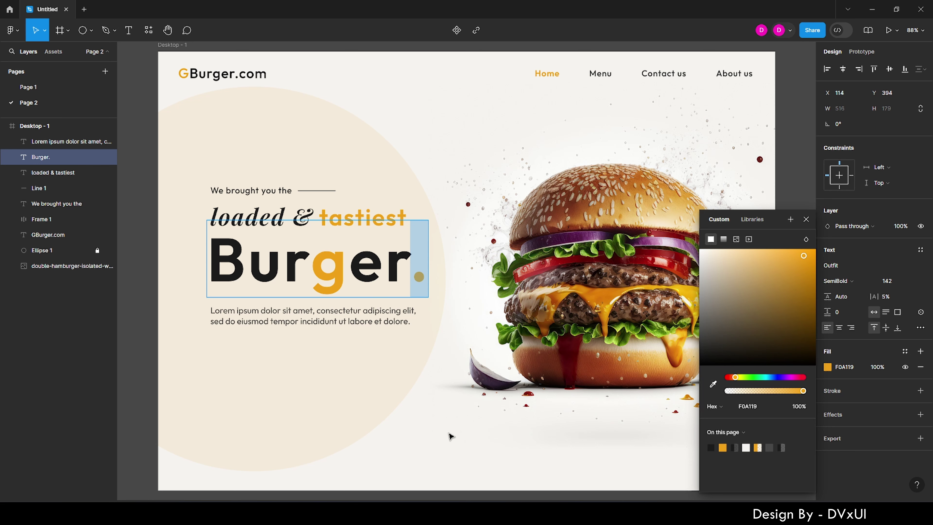
left_click(451, 436)
left_click(129, 30)
Add 'Order Now' text below the paragraph at size 18 with 1B1B1B fill
left_click(218, 373)
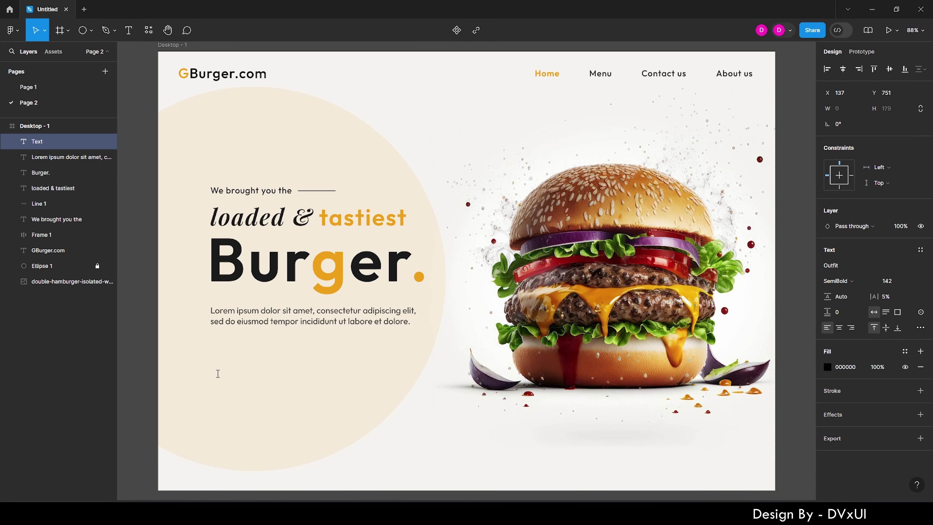
type("Order Now")
key("ctrl+a")
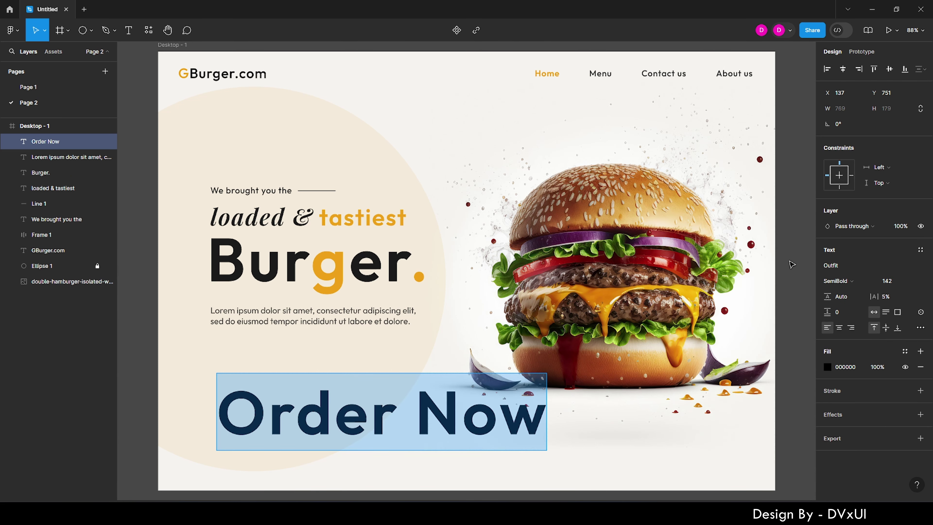
type("18")
key("Return")
left_click(845, 281)
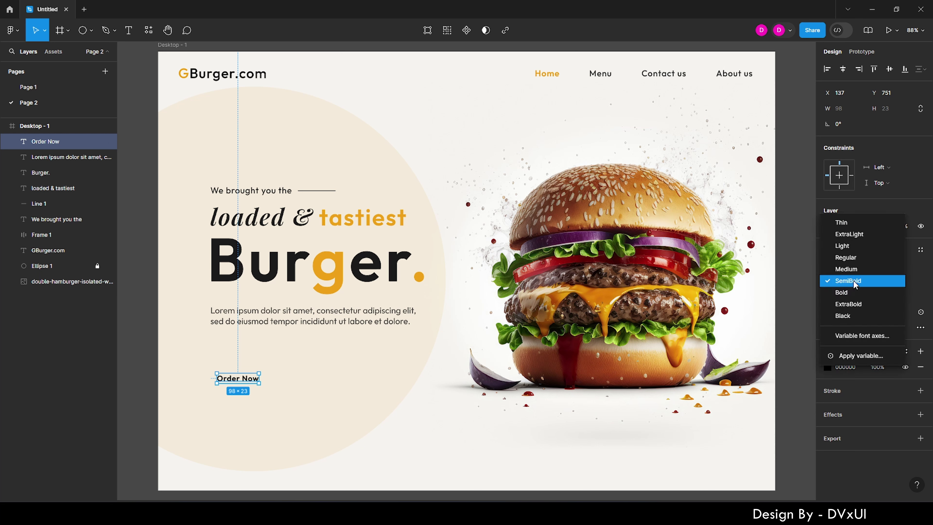
key("Escape")
left_click(845, 367)
type("1B1B1B")
key("Return")
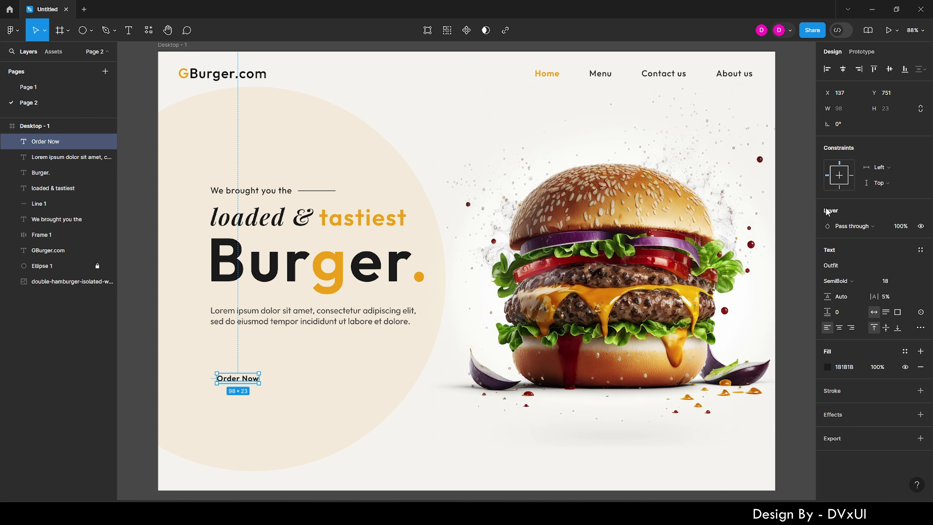
Wrap Order Now in auto layout with 28 horizontal and 16 vertical padding
right_click(227, 380)
left_click(265, 361)
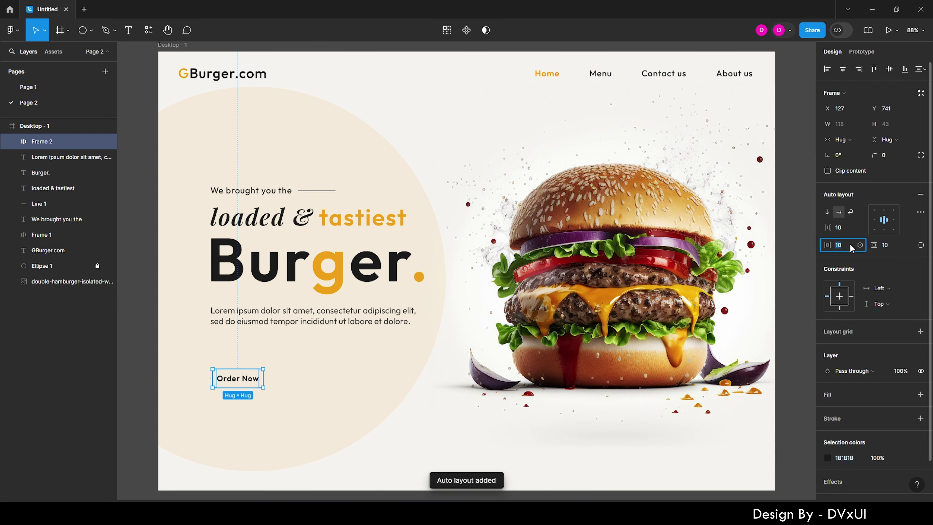
key("Up")
left_click(884, 249)
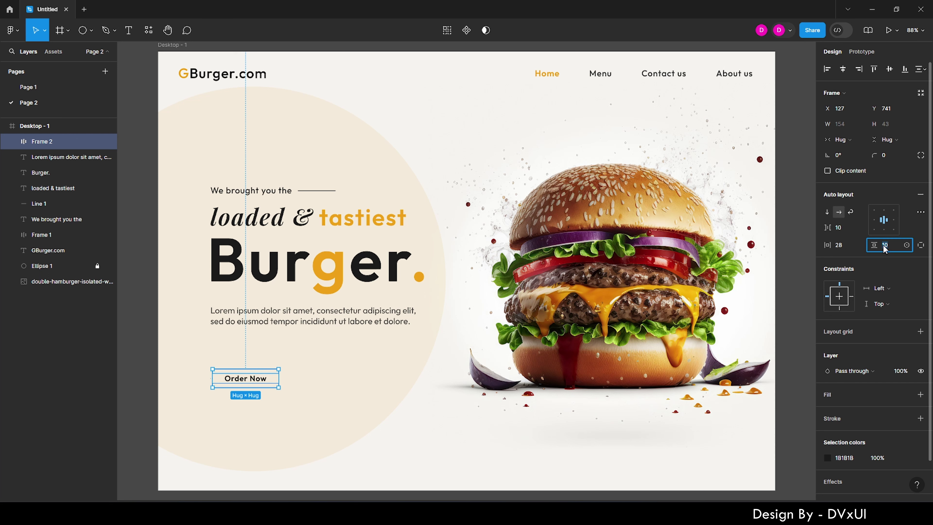
type("16")
key("Return")
Give the Order Now button an orange F0A119 fill and 40 corner radius
left_click(920, 394)
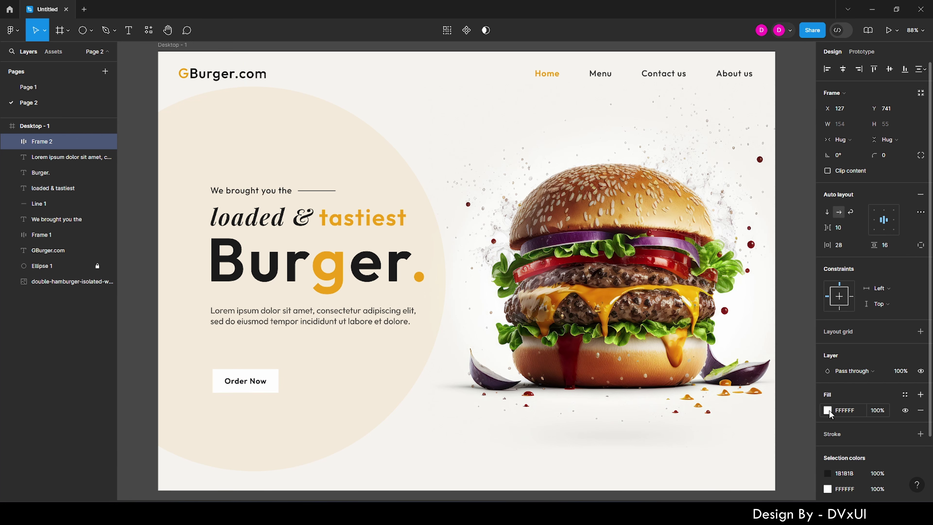
left_click(827, 409)
left_click(723, 447)
key("Escape")
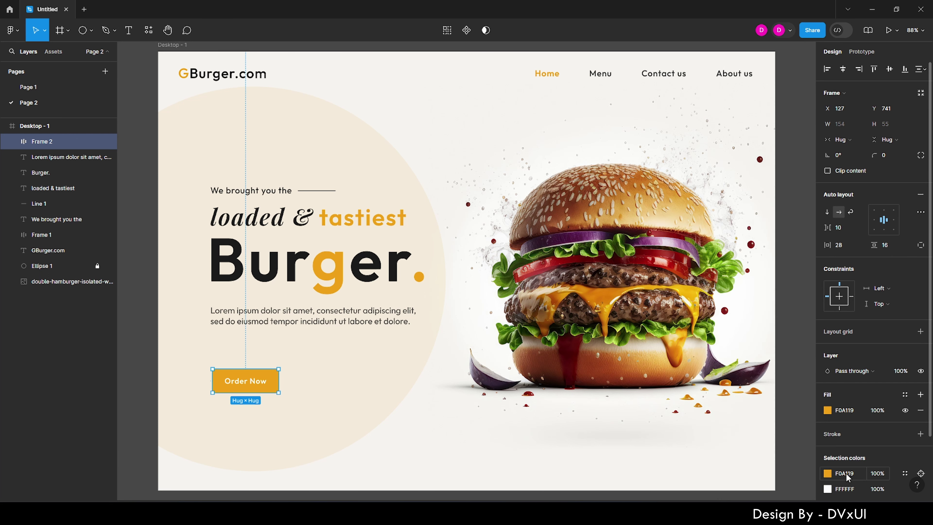
type("40")
key("Return")
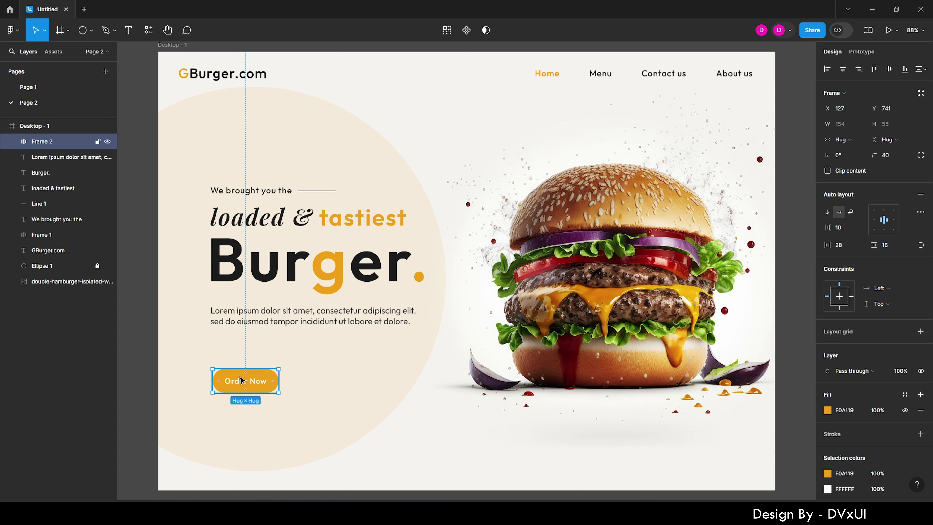
Nudge the Order Now button up and left beneath the paragraph
key("shift+Up")
key("shift+Up")
key("shift+Up")
key("shift+Left")
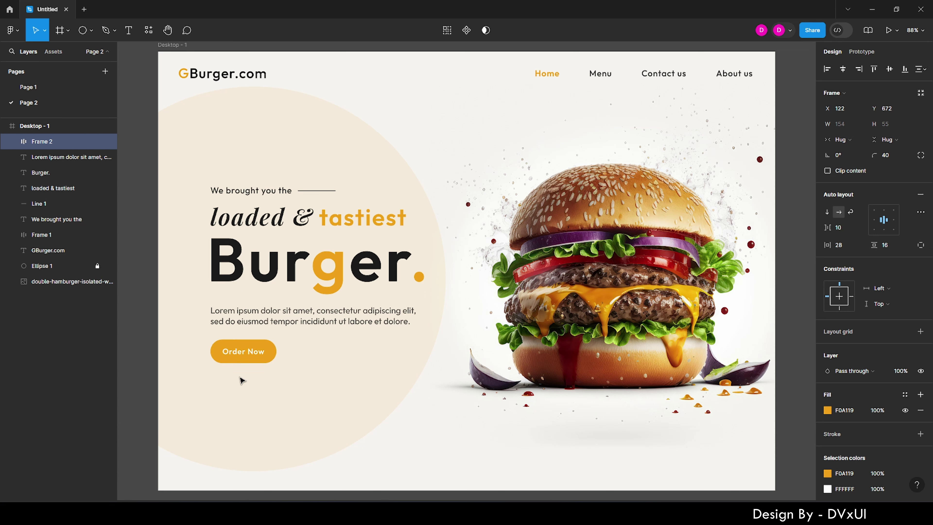
left_click(348, 374)
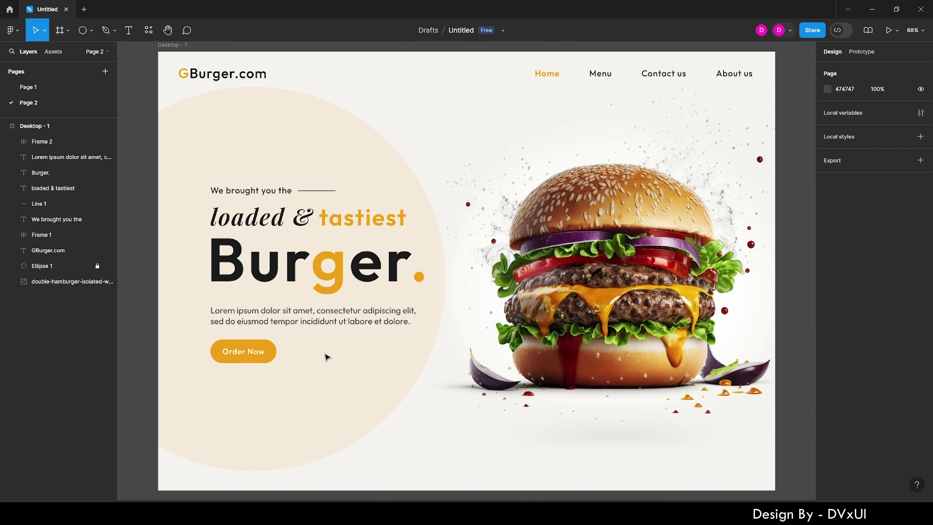
right_click(136, 90)
mouse_move(182, 170)
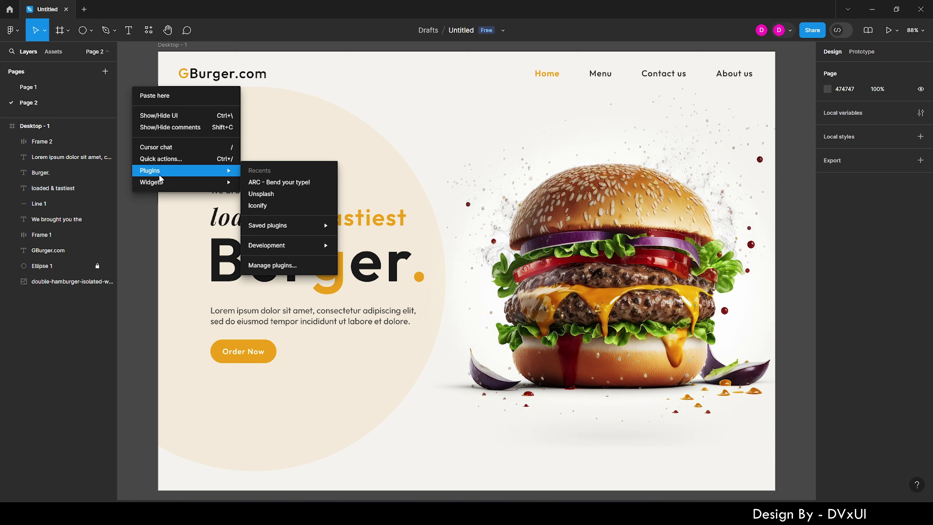
Insert a walking icon from the Iconify plugin using the search 'walk'
left_click(274, 204)
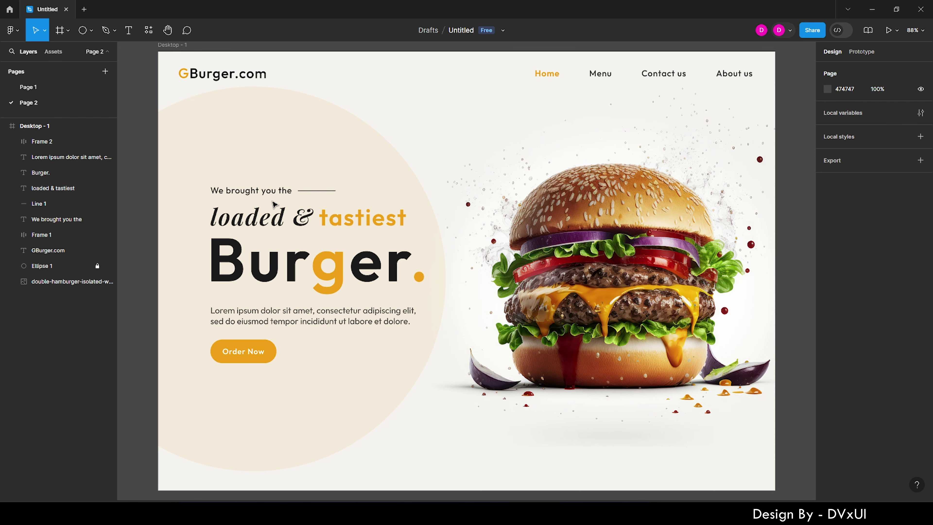
type("walk")
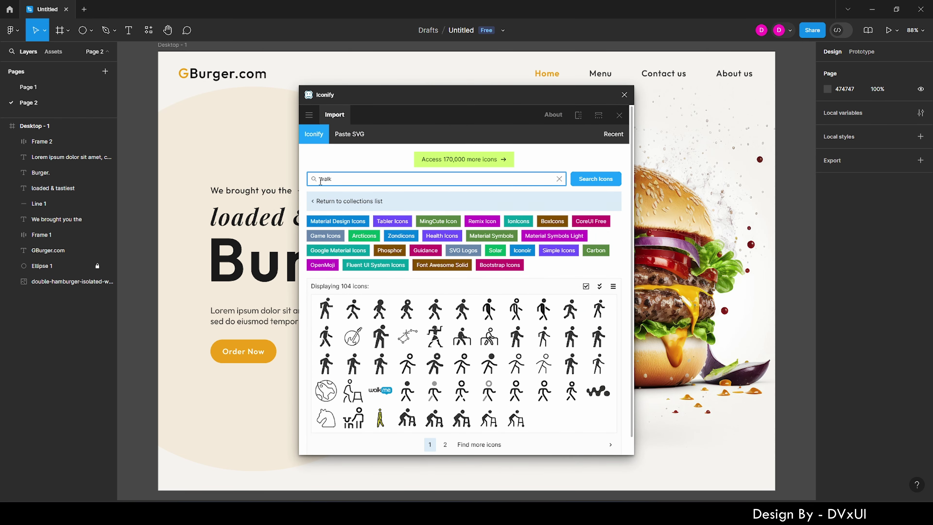
left_click_drag(435, 308, 248, 424)
Colour the walking icon orange F0A119 and size it to 26 px
left_click(624, 94)
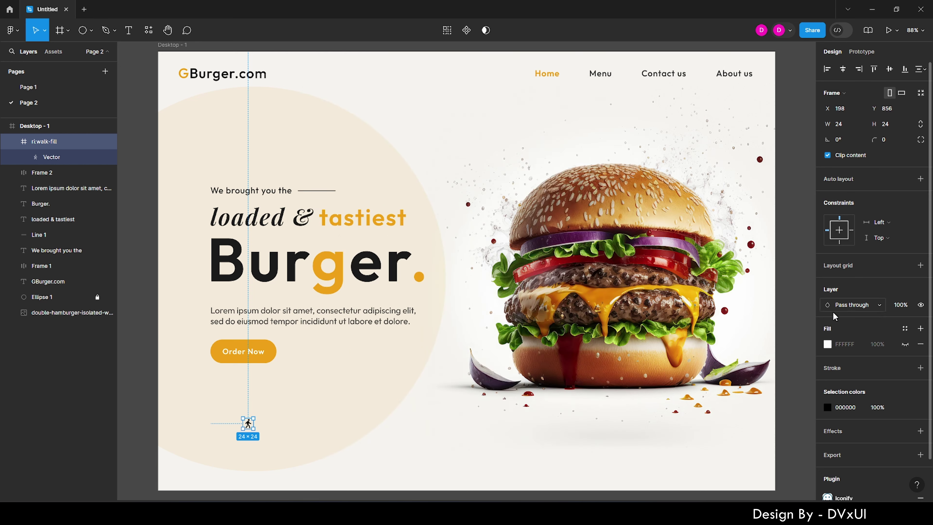
left_click(827, 407)
left_click(711, 447)
left_click(852, 170)
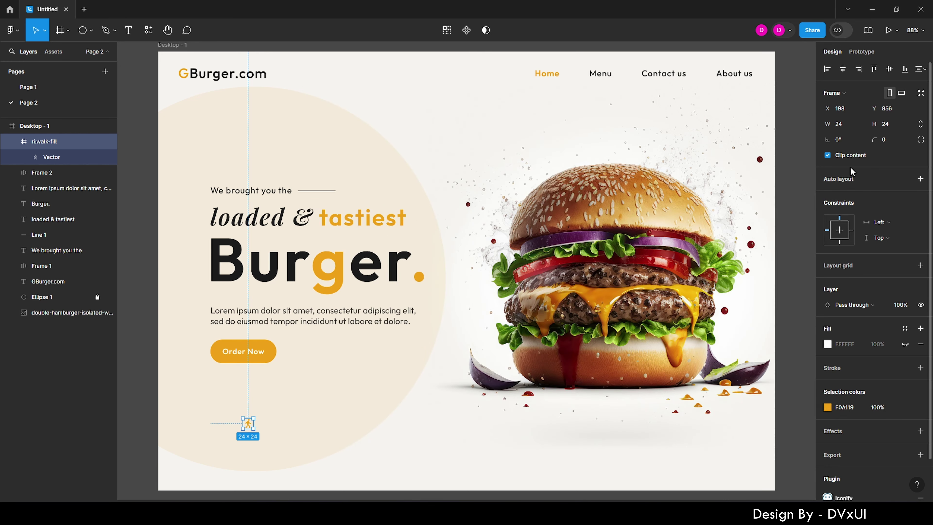
left_click(903, 127)
type("26")
key("Return")
Place the walking icon beside Order Now, flipped, with 31 px height
left_click_drag(251, 429, 310, 357)
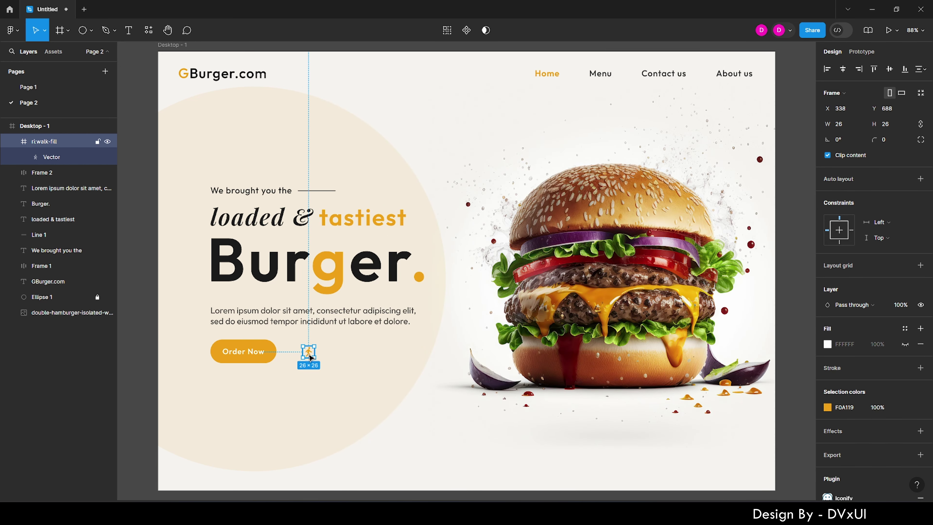
right_click(310, 357)
left_click(331, 443)
left_click(889, 123)
type("31")
key("Return")
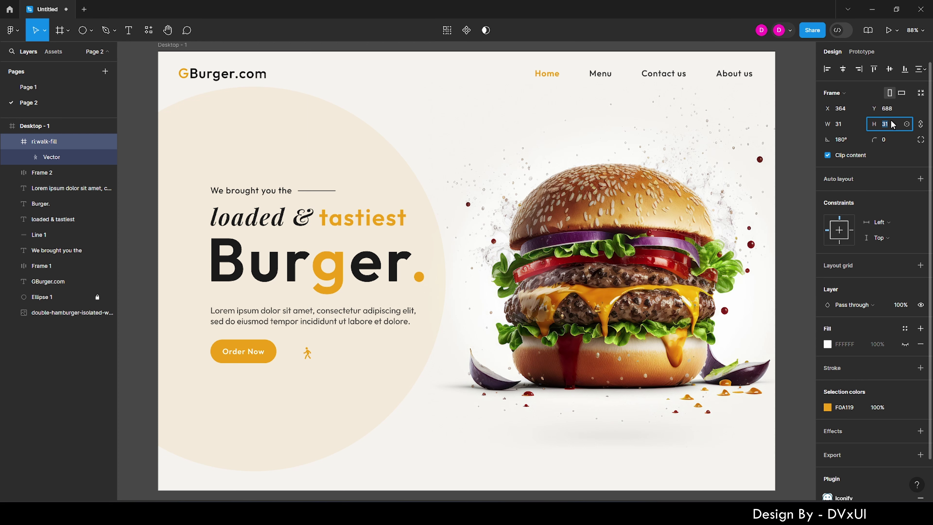
type("30")
left_click_drag(310, 357, 311, 359)
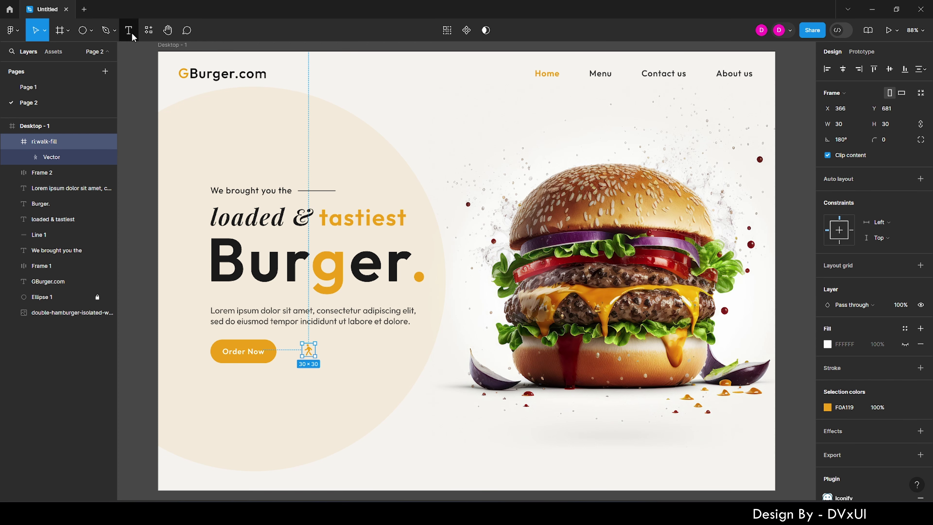
Add a 'Walk & Pick' label beside the icon in Medium, size 20, orange F0A119
left_click(130, 31)
left_click(332, 347)
type("Walk & Pick")
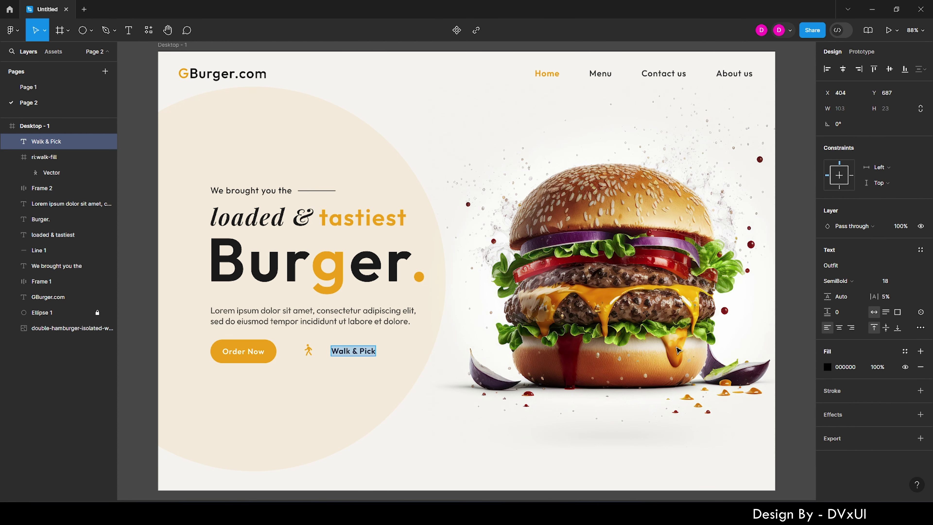
type("& Pick")
left_click(838, 280)
left_click(867, 267)
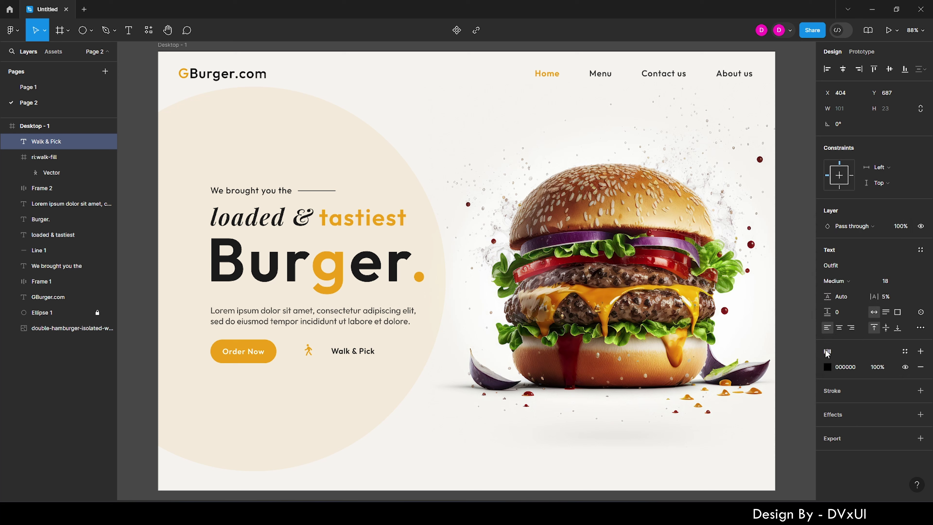
left_click(827, 367)
left_click(710, 448)
key("Escape")
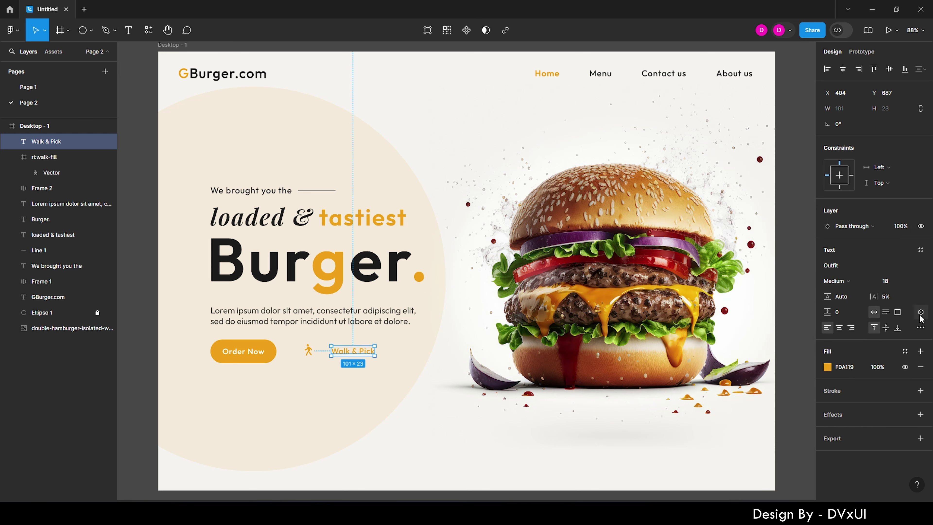
type("20")
key("Return")
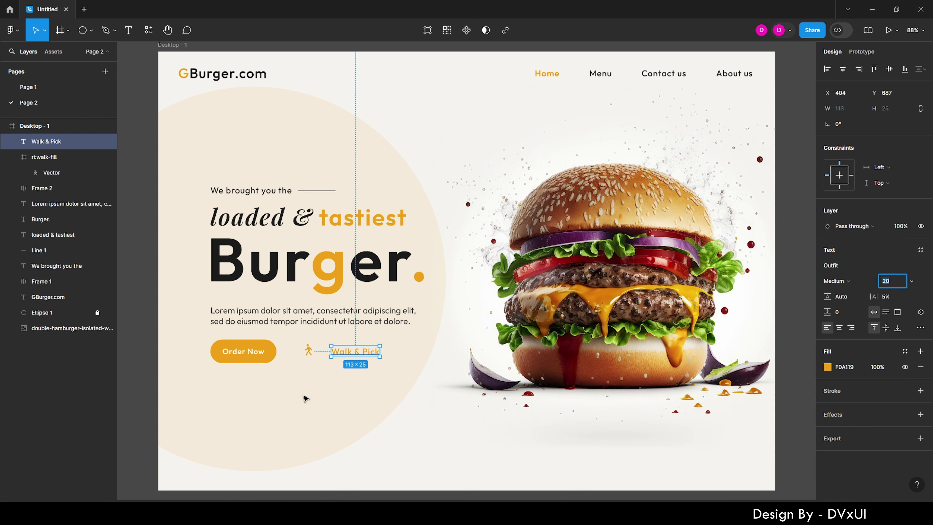
left_click_drag(354, 351, 350, 354)
Wrap the walk icon and label in an auto layout with 12 spacing
left_click(308, 350, "shift")
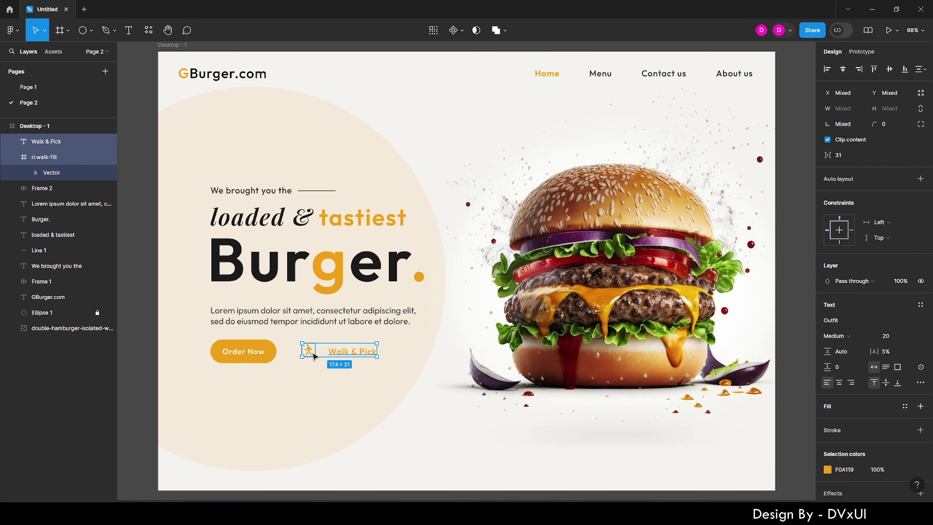
key("shift+a")
type("12")
key("Return")
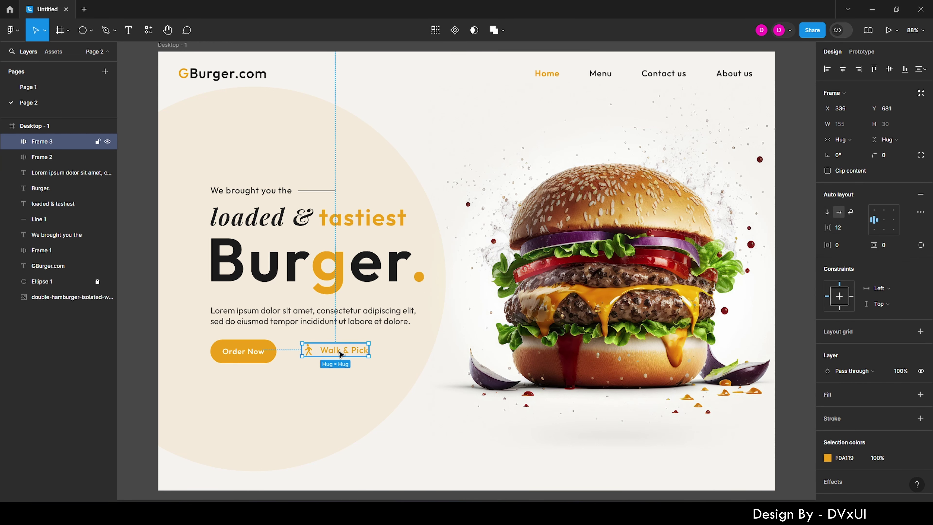
Tighten the icon-to-label gap and place a 100×100 circle near the top right
left_click(846, 229)
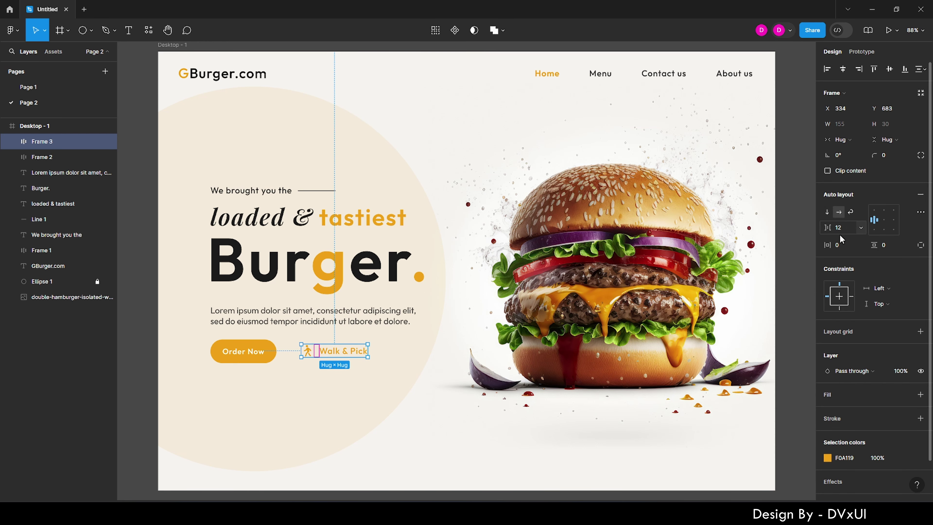
key("Down")
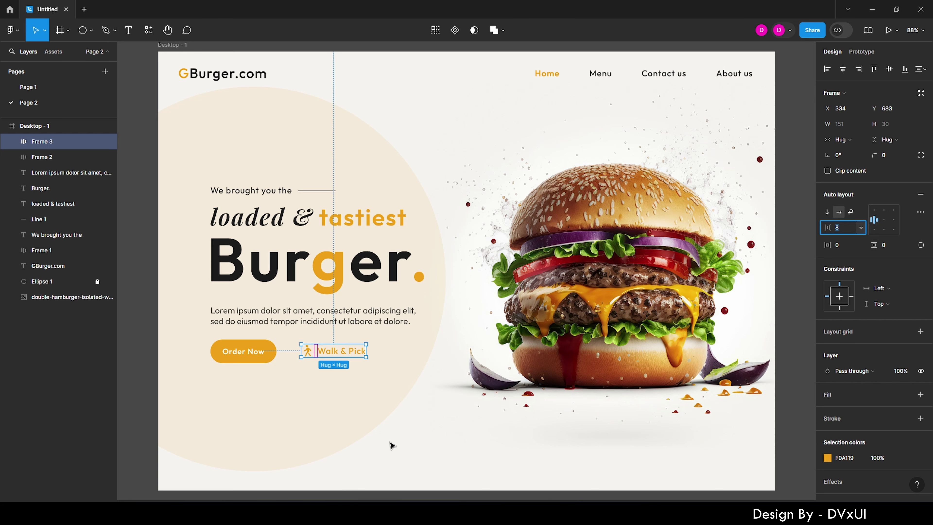
left_click(391, 441)
key("o")
left_click(554, 127)
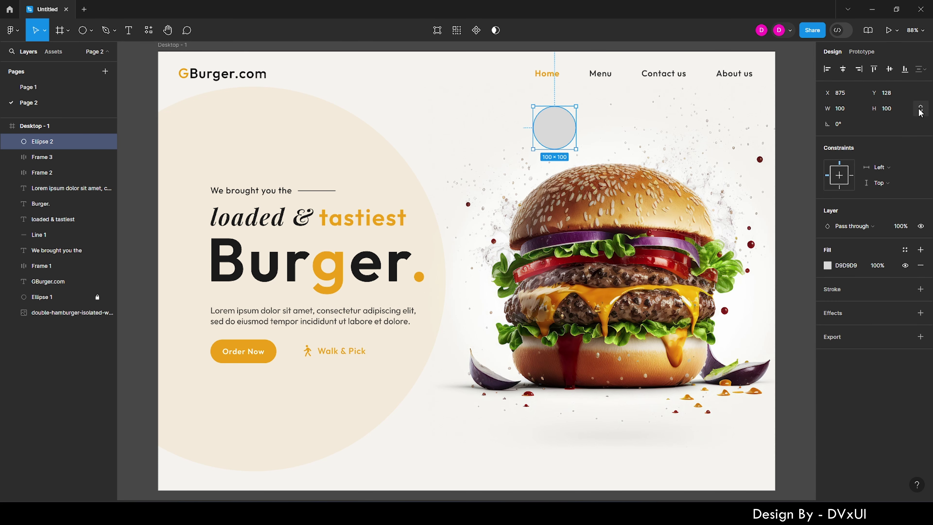
Resize the circle to 75, place it above the bun, and add a 'delicious' label beside it
type("75")
key("Return")
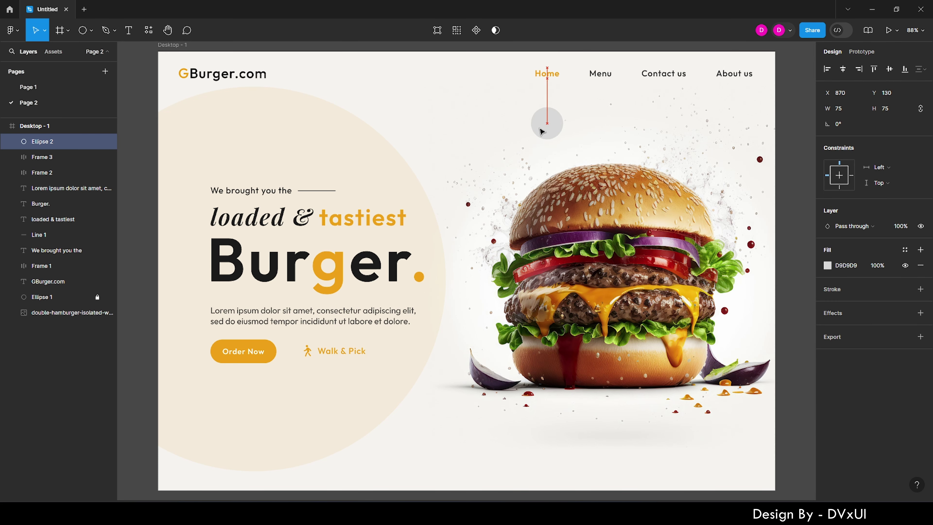
left_click_drag(546, 125, 523, 140)
key("t")
left_click(561, 139)
type("Delicio")
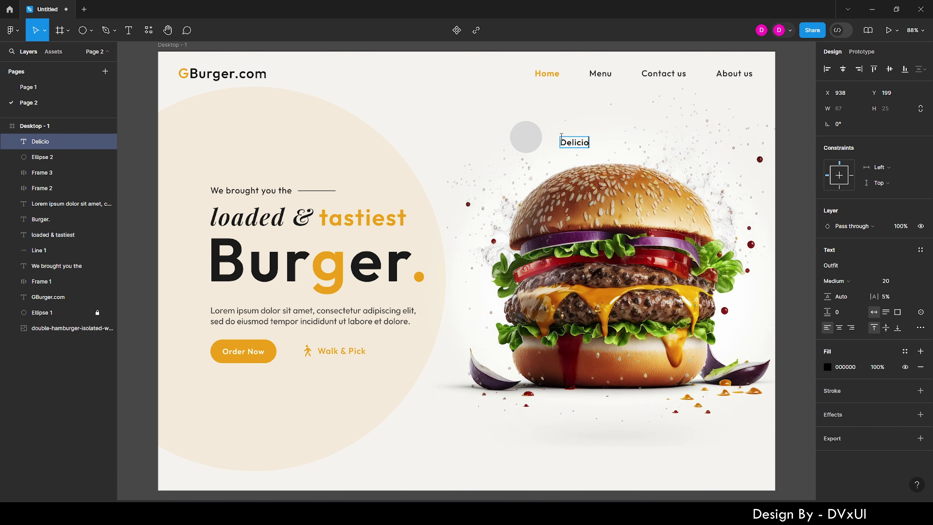
type("us")
key("Escape")
Style the delicious label in Playfair Display SemiBold Italic at size 26
left_click(839, 265)
type("Playfair")
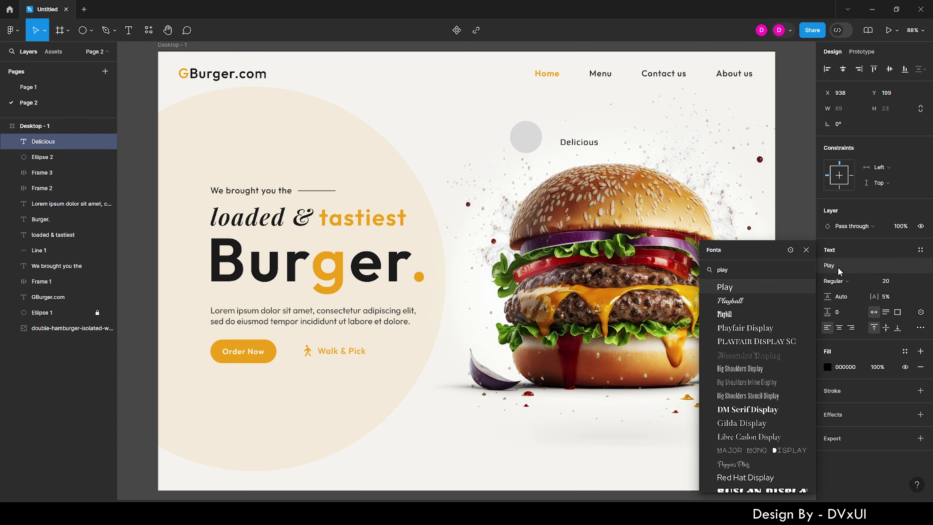
key("Return")
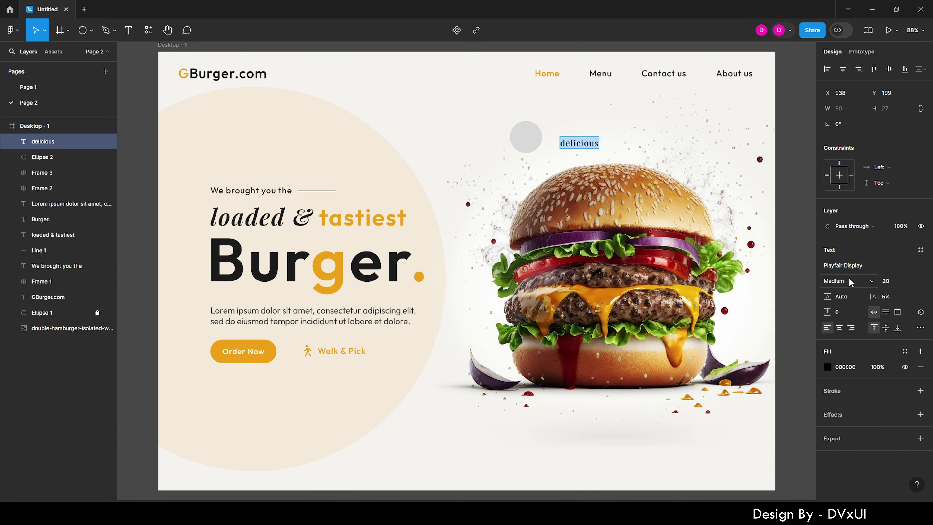
left_click(850, 282)
left_click(844, 369)
left_click(893, 283)
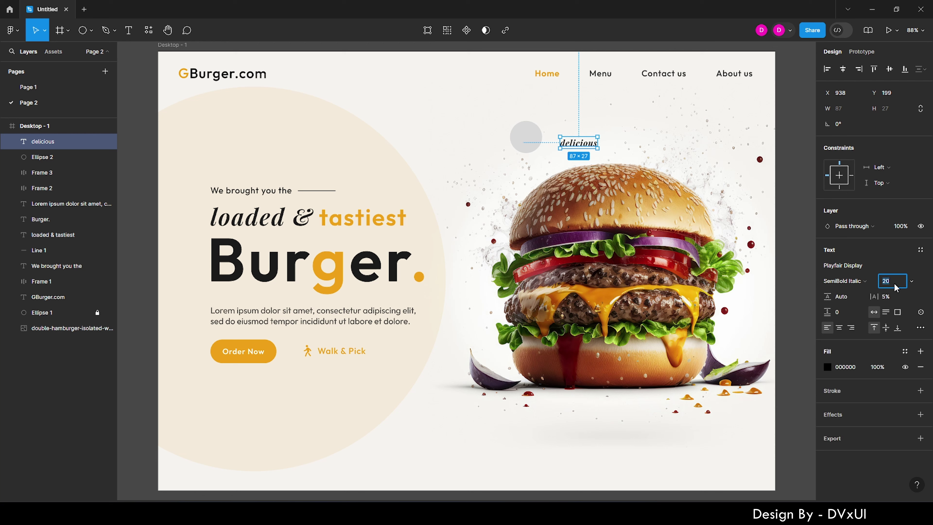
type("26")
key("Return")
Fill the circle pale cream and align the delicious label over it
left_click(42, 157)
left_click(827, 265)
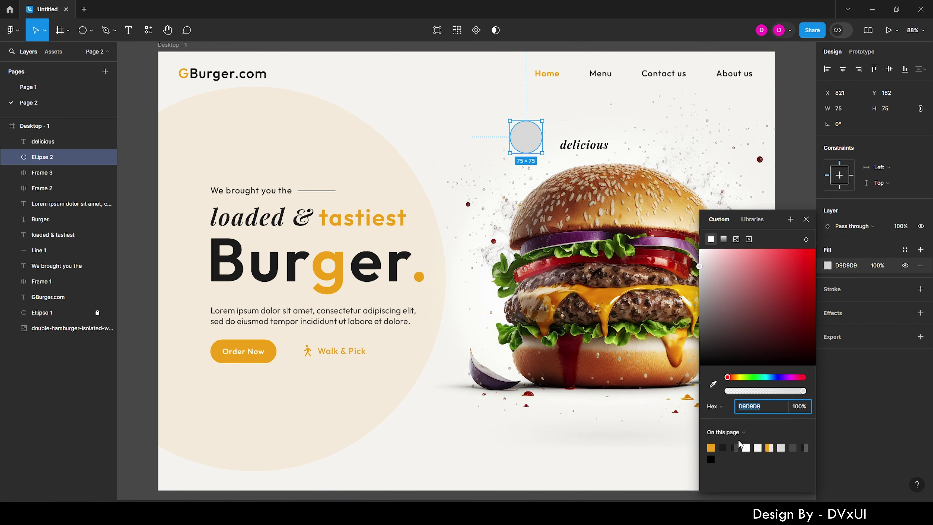
left_click(771, 446)
left_click_drag(593, 153, 594, 149)
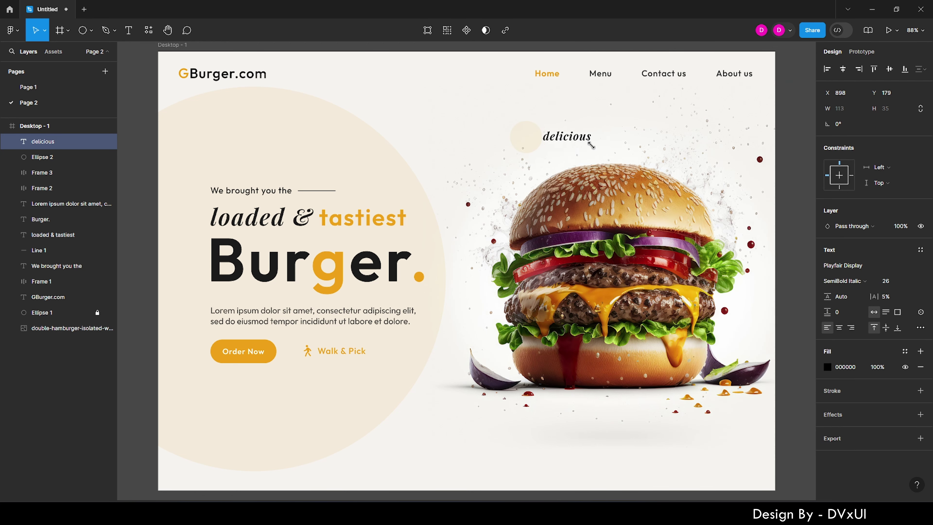
key("shift+Left")
key("shift+Left")
key("shift+Left")
Copy the label and circle to the upper right and retype it as 'tastiest'
left_click(529, 126, "shift")
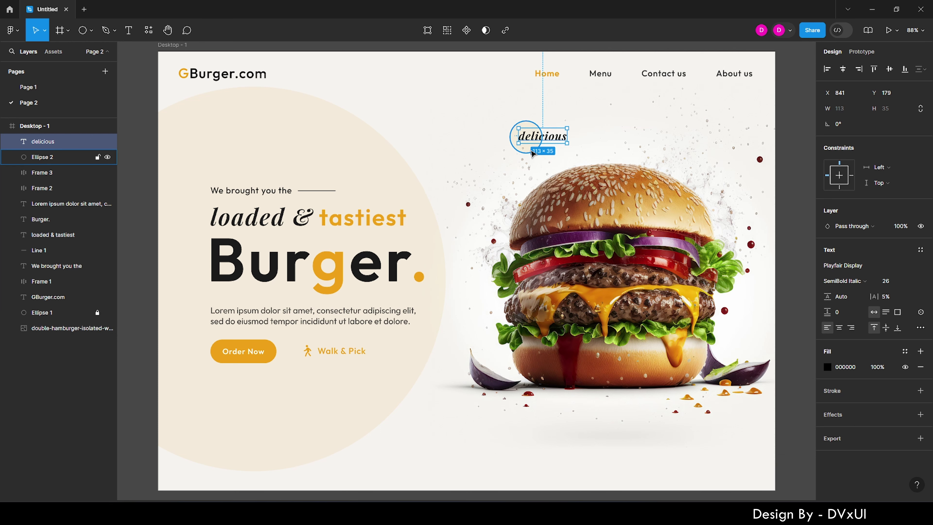
mouse_move(546, 141)
left_mouse_down()
mouse_move(642, 135)
mouse_move(709, 154)
left_mouse_up()
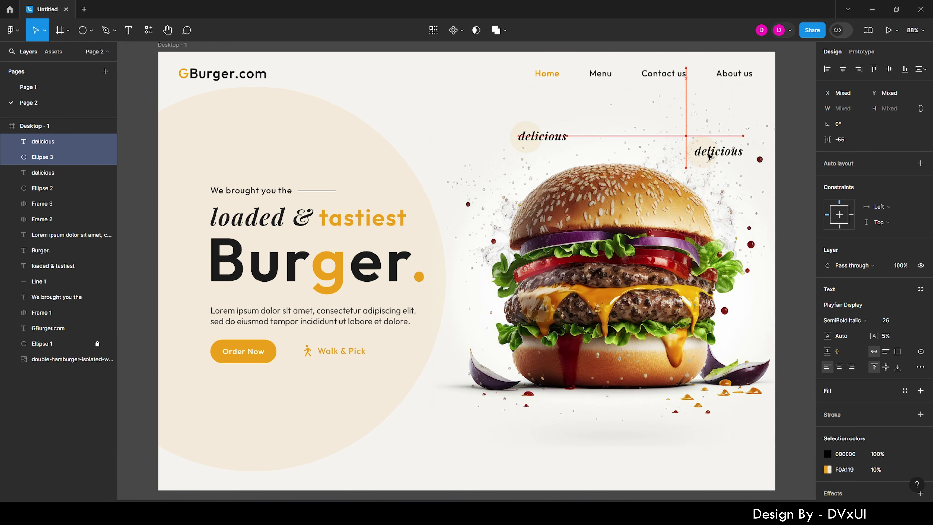
double_click(716, 154)
key("BackSpace")
type("tastiest")
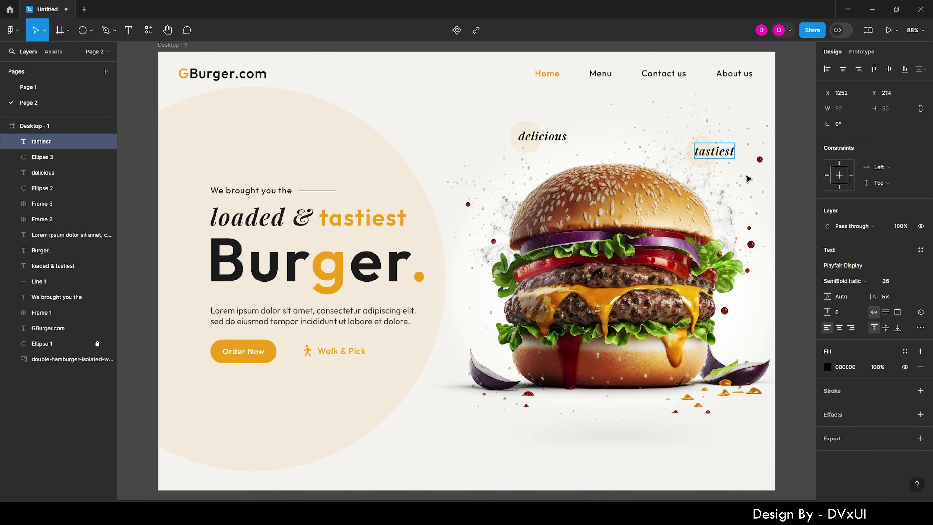
left_click(696, 162, "shift")
Copy the tastiest label and circle below the burger and retype it as 'flavours'
left_click_drag(713, 151, 521, 431)
double_click(521, 431)
type("flavours")
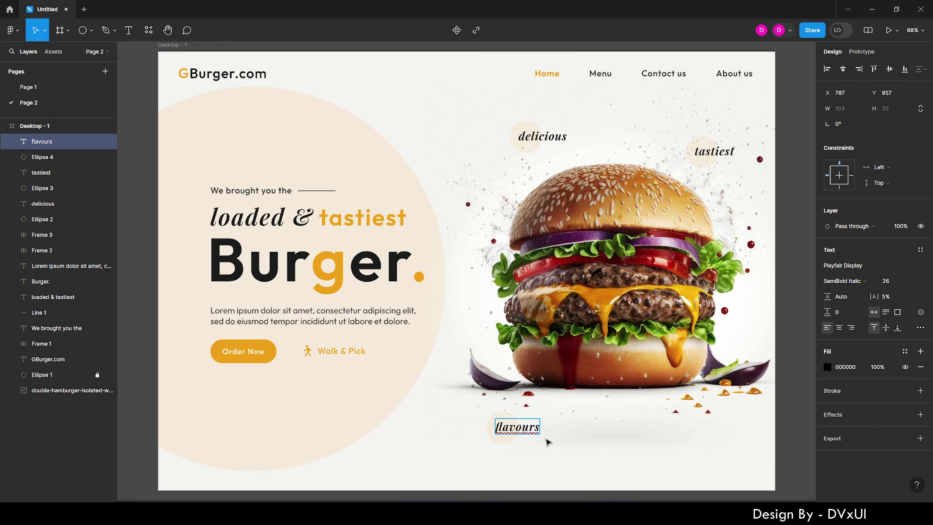
left_click(547, 442)
Duplicate the flavours label and circle to the lower right and retype it as 'Super loaded'
left_click(518, 427)
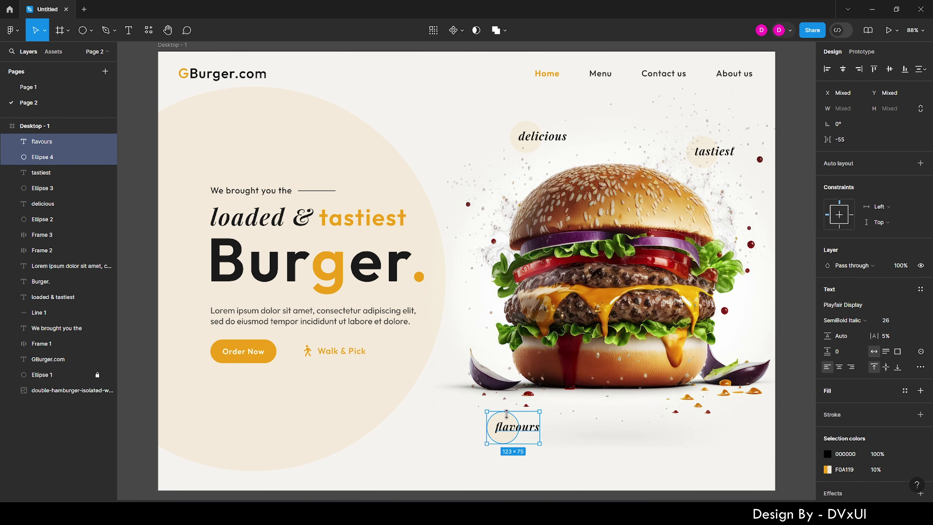
key("ctrl+d")
left_click_drag(511, 434, 689, 449)
double_click(688, 449)
key("BackSpace")
type("Super loaded")
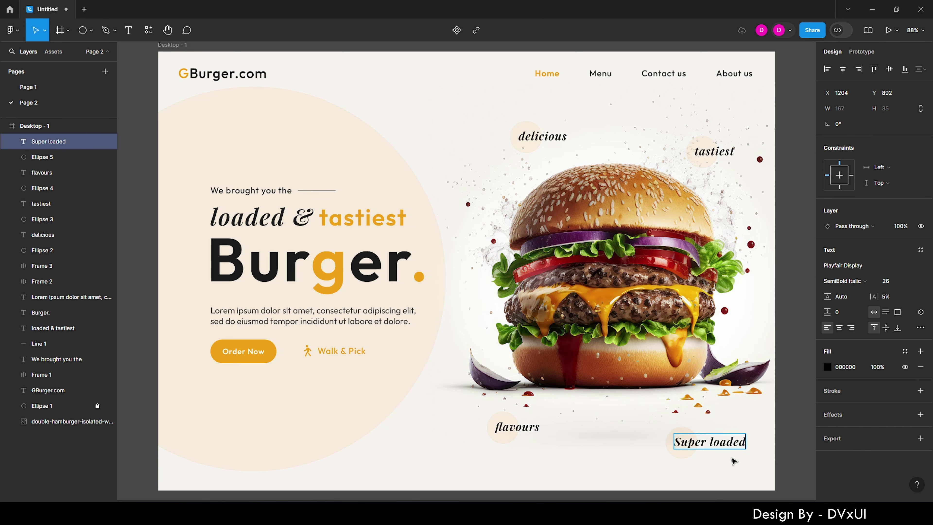
left_click(639, 475)
key("shift+1")
left_click(35, 126)
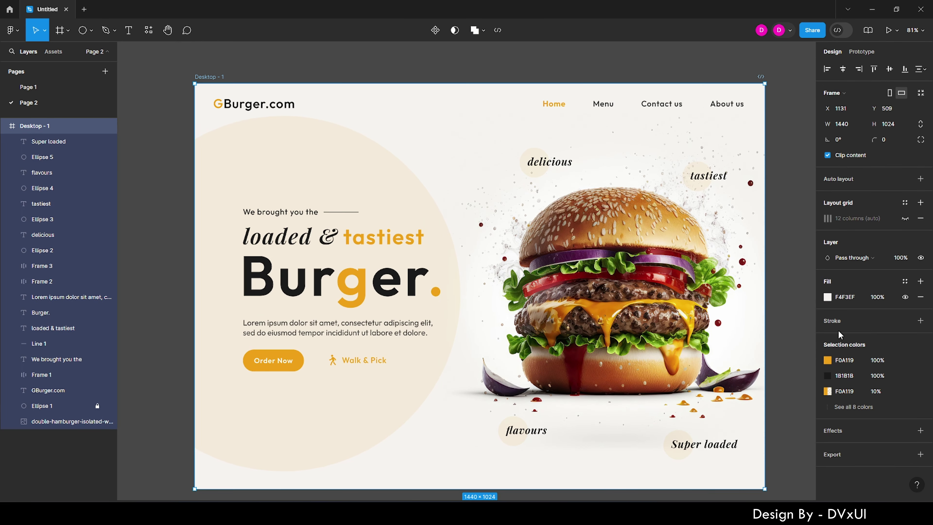
Give the Desktop - 1 frame an 8 px orange F0A119 inside border
left_click(920, 320)
left_click(828, 336)
left_click(710, 440)
key("Escape")
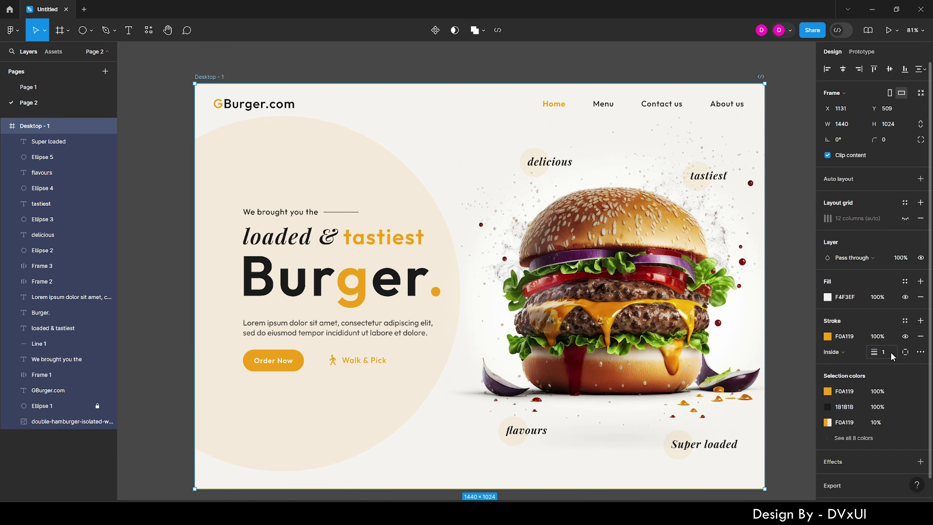
type("8")
key("Return")
Hide the interface and deselect the frame to preview the finished page
scroll(419, 220, "down", 3)
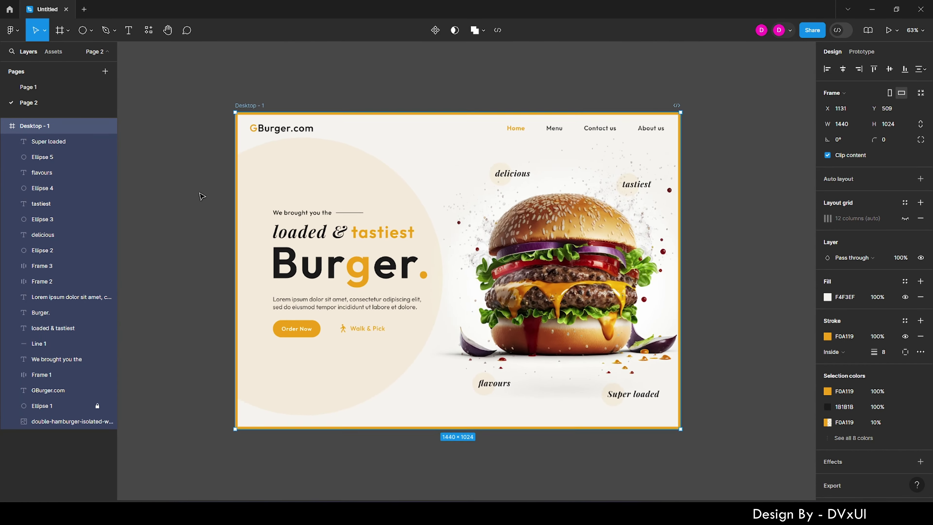
right_click(333, 67)
left_click(360, 92)
scroll(427, 335, "up", 2)
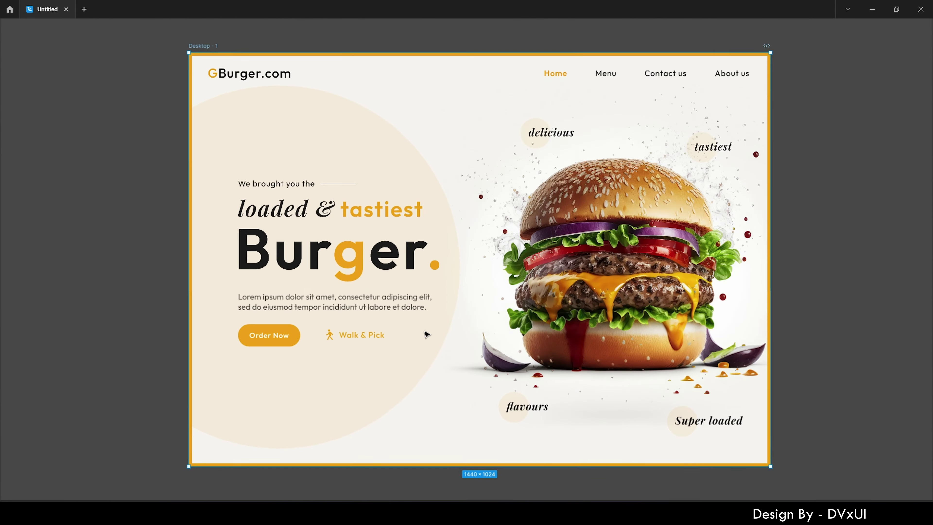
scroll(427, 334, "up", 2)
scroll(426, 333, "down", 1)
left_click(857, 362)
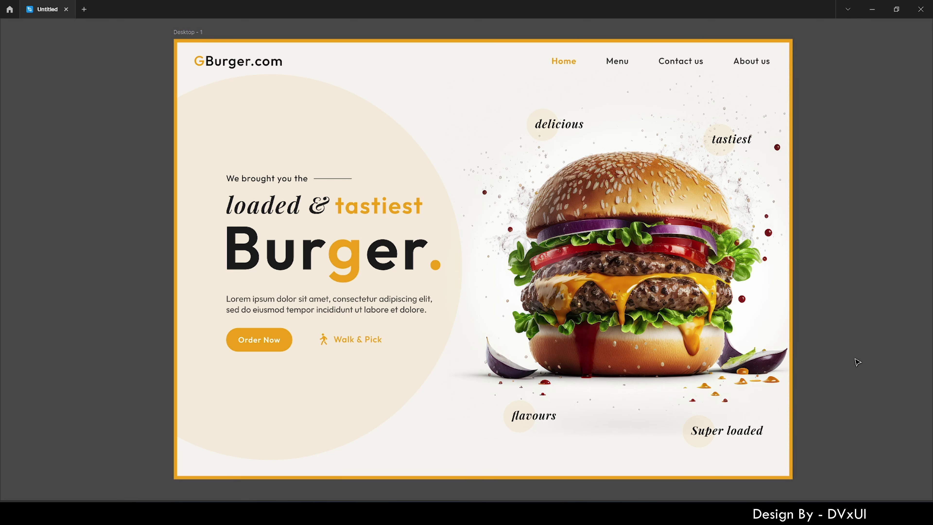